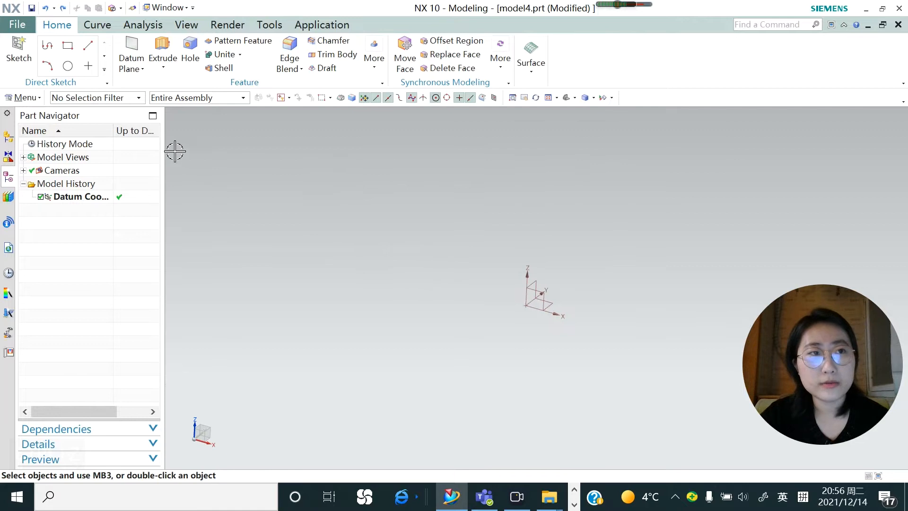
Start a sketch on the XY plane of the datum coordinate system
left_click(17, 52)
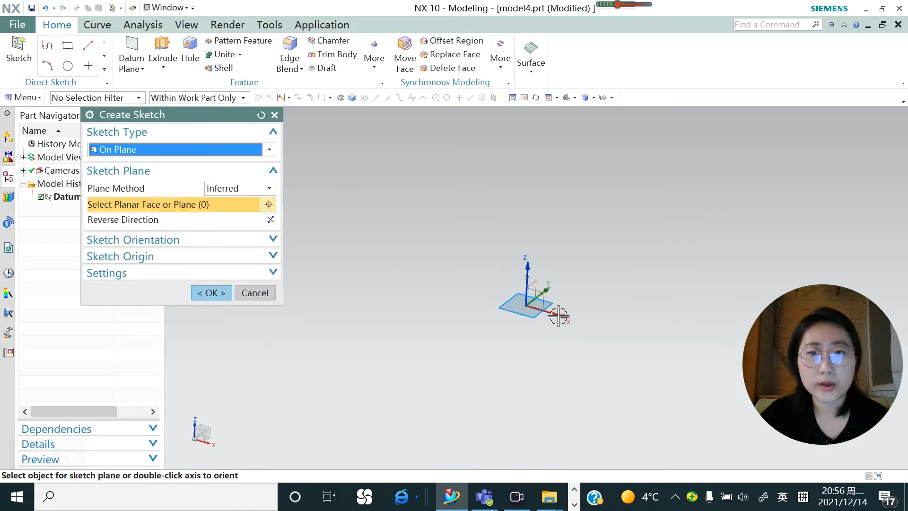
left_click(542, 297)
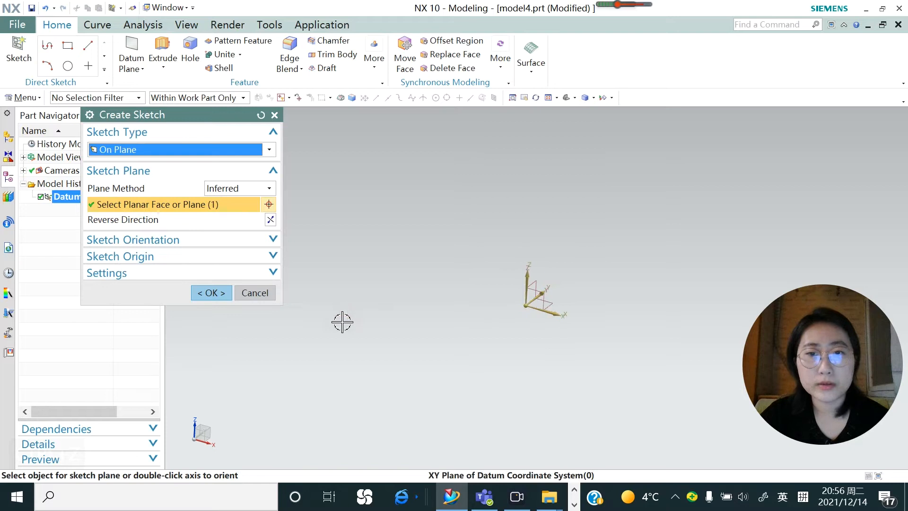
left_click(211, 293)
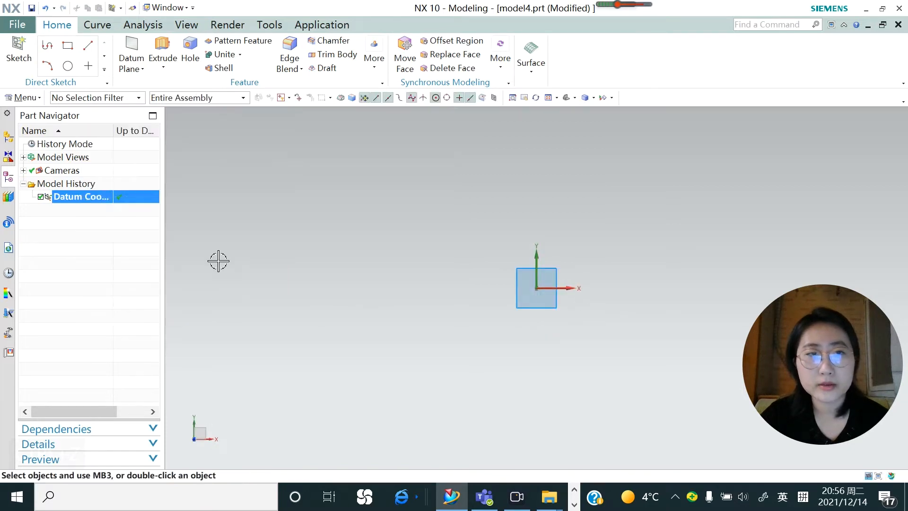
Sketch a rectangle from its center at the origin, about 56 mm wide and 40 mm high
left_click(98, 46)
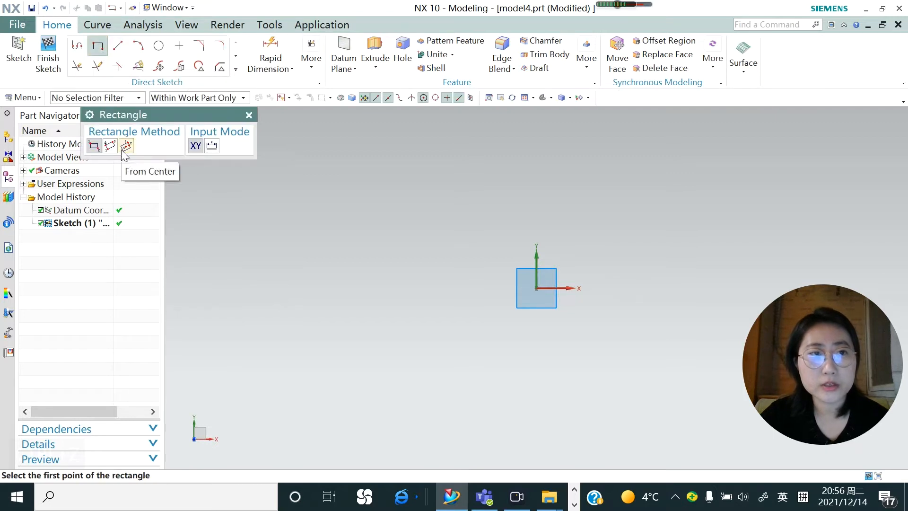
left_click(126, 146)
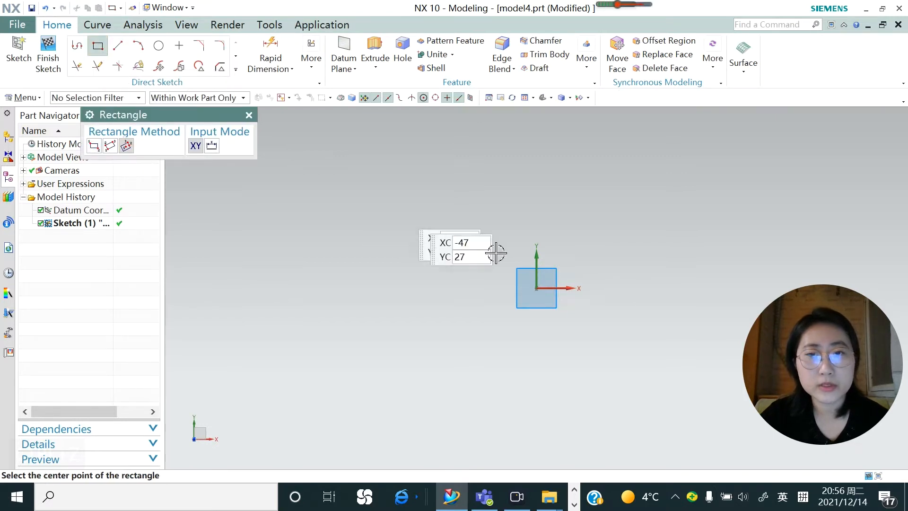
left_click(536, 287)
left_click(609, 287)
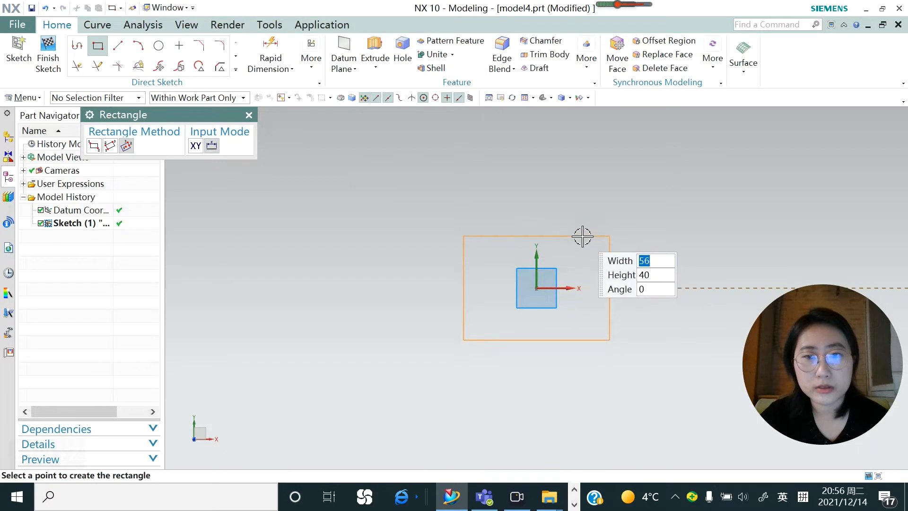
left_click(582, 236)
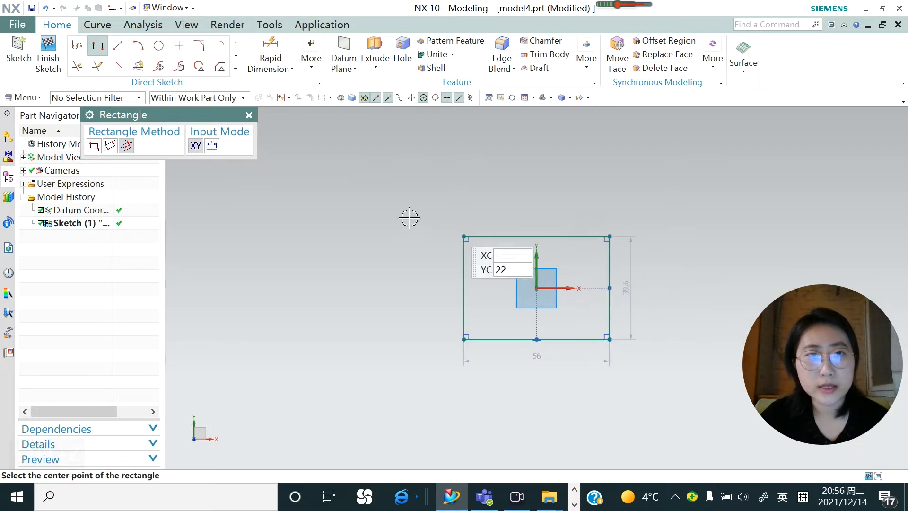
Extrude the rectangle into a block from -6 mm to 56 mm
left_click(375, 67)
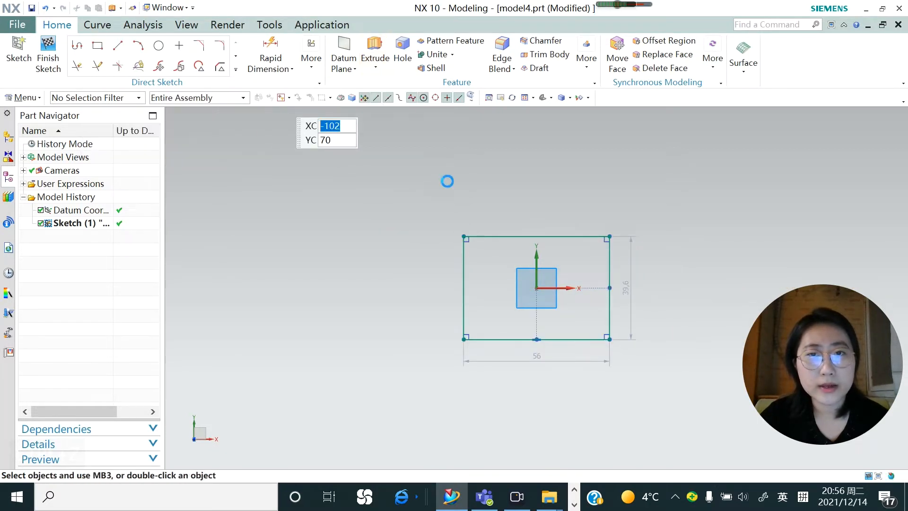
left_click(390, 81)
left_click(465, 286)
middle_click_drag(466, 288, 416, 260)
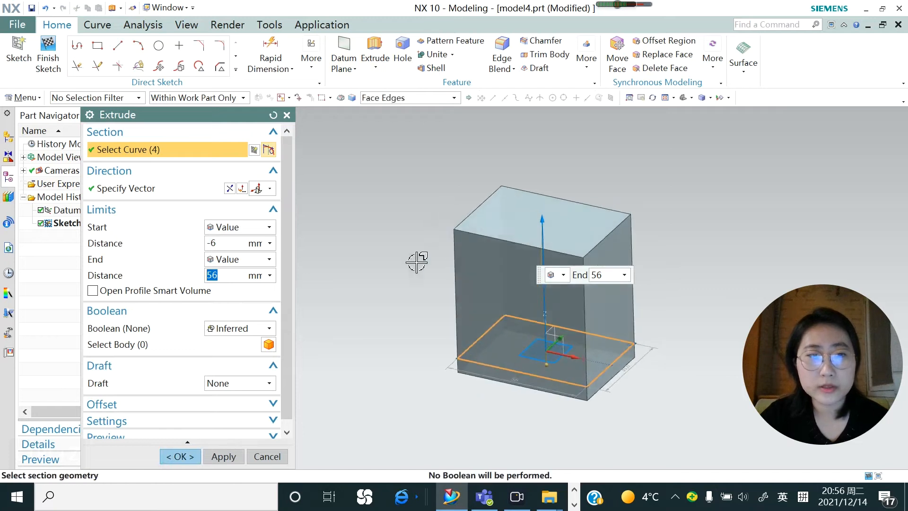
left_click(197, 457)
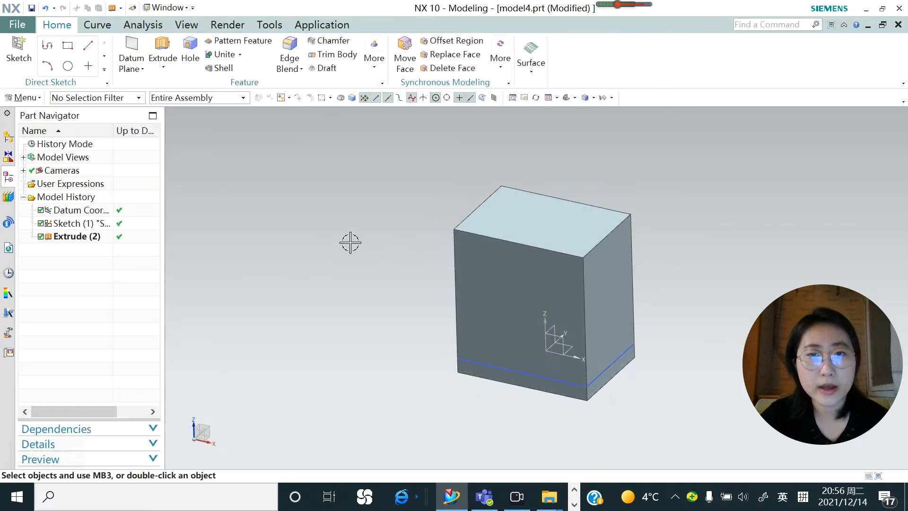
Start a From Plane or Surface draft and use the block's bottom face to define the draw direction
left_click(318, 70)
scroll(404, 262, "down", 2)
scroll(402, 271, "up", 3)
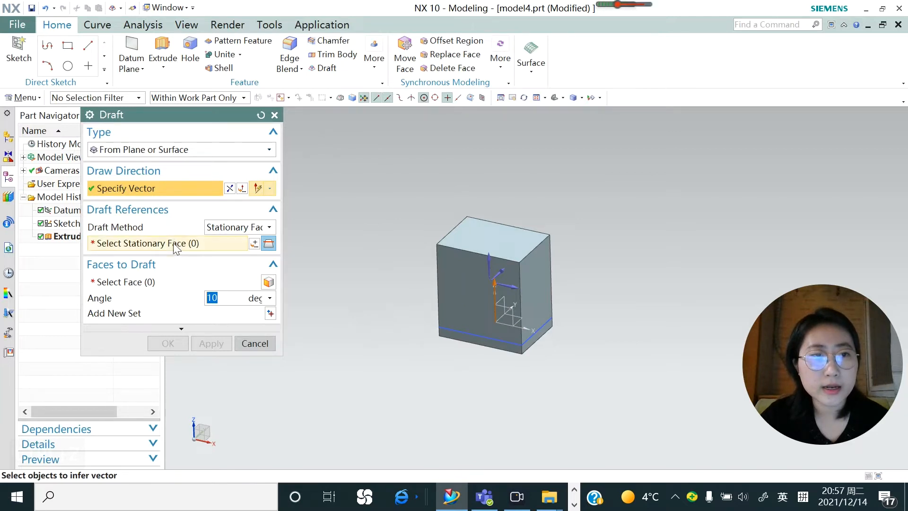
middle_click_drag(462, 300, 473, 327)
left_click(474, 326)
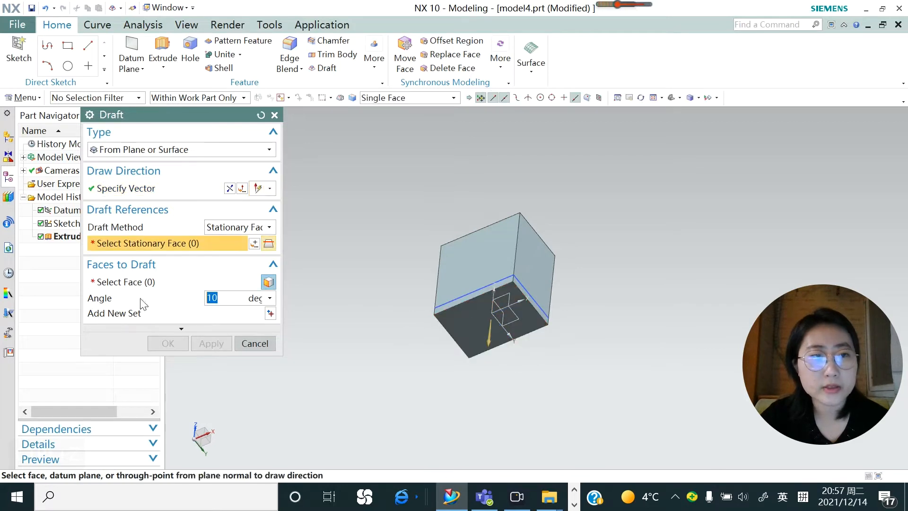
Choose the block's side face on the negative X side as the face to draft and the bottom face as the stationary face
left_click(140, 284)
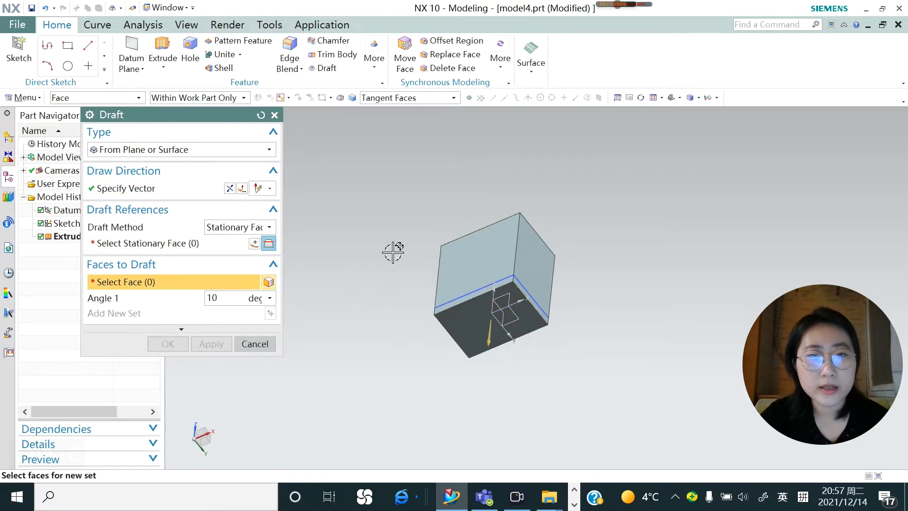
middle_click_drag(390, 249, 371, 302)
left_click(453, 298)
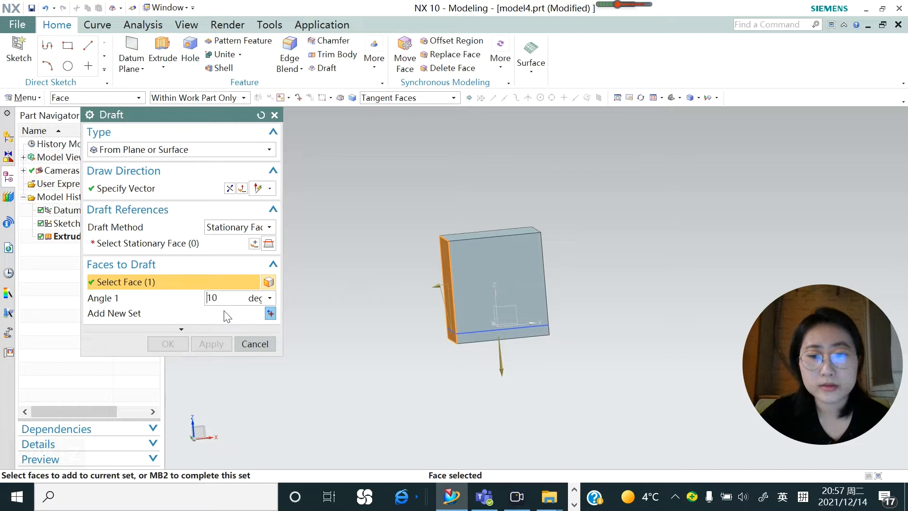
left_click(178, 243)
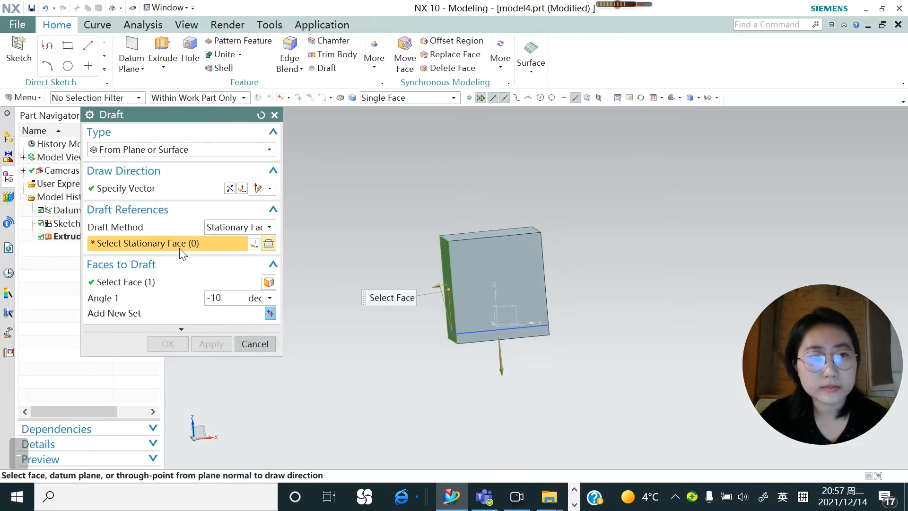
middle_click_drag(392, 259, 396, 254)
left_click(456, 308)
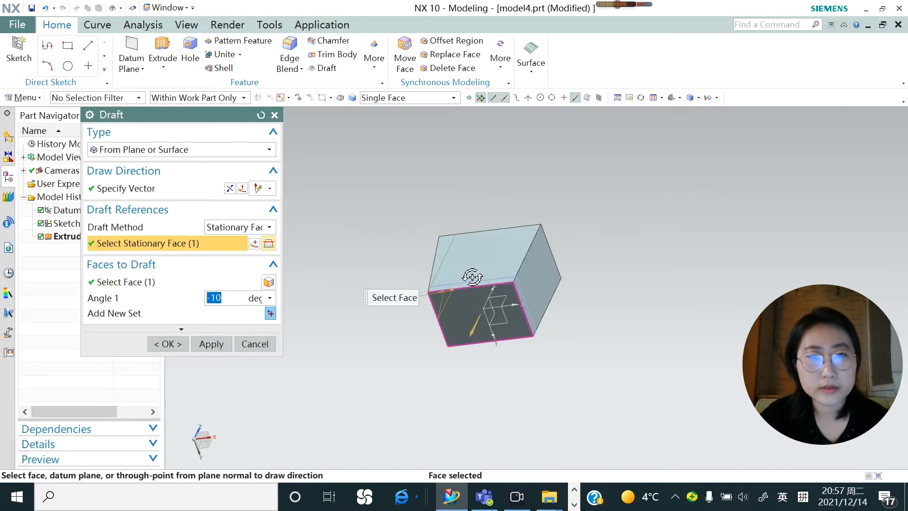
middle_click_drag(456, 308, 480, 290)
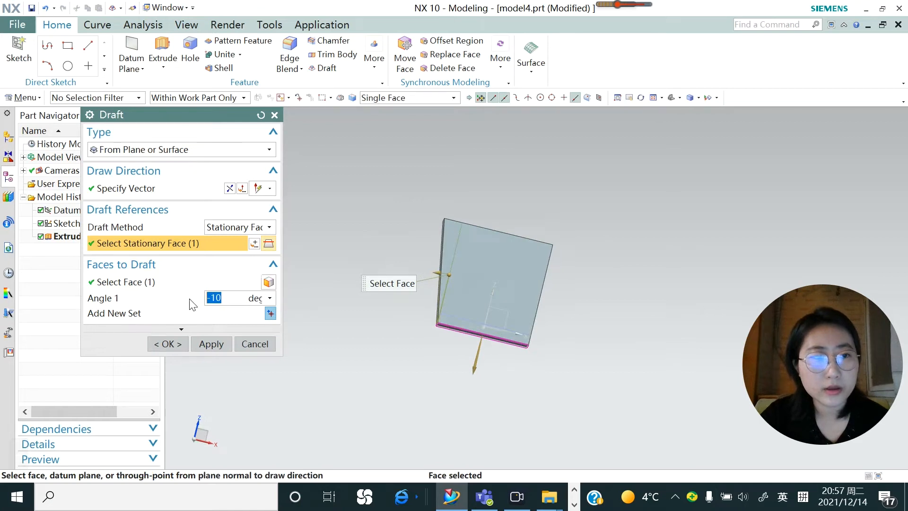
Set the draft angle to 10 degrees, apply the draft to the side face and finish the command
type("10")
key("Return")
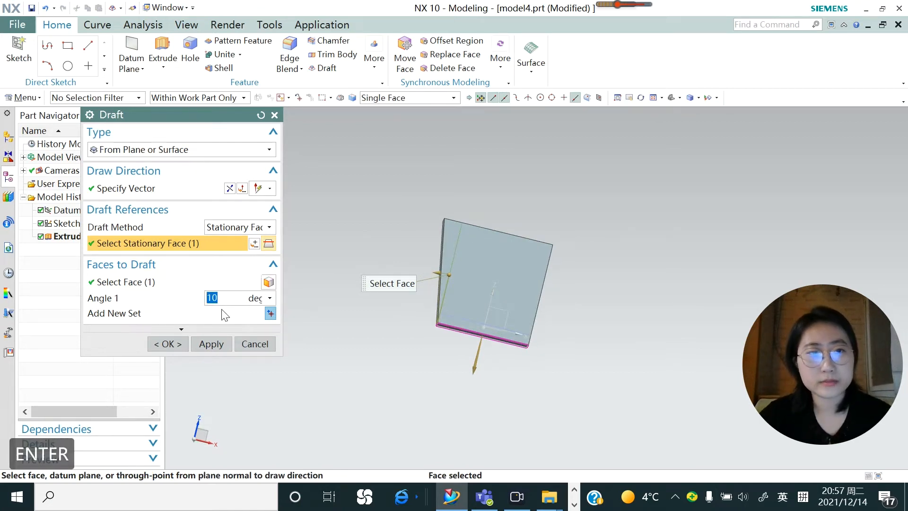
middle_click_drag(356, 251, 336, 258)
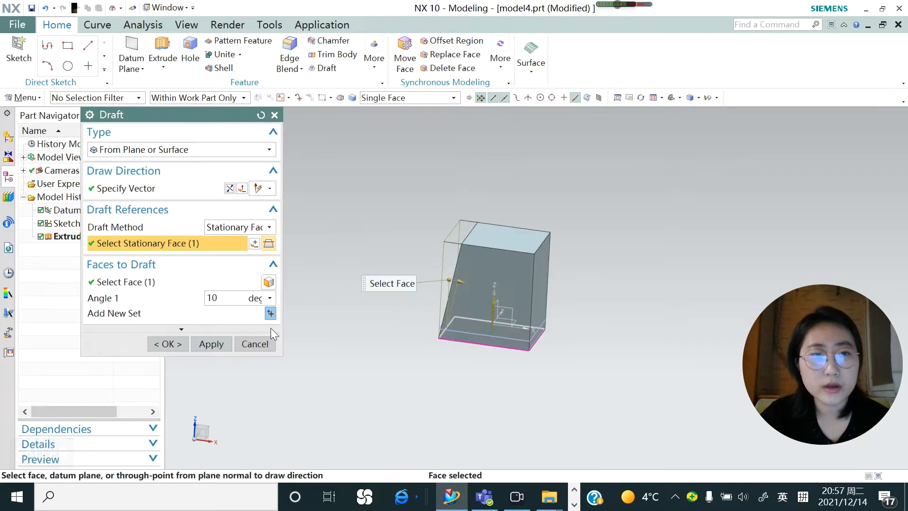
left_click(208, 344)
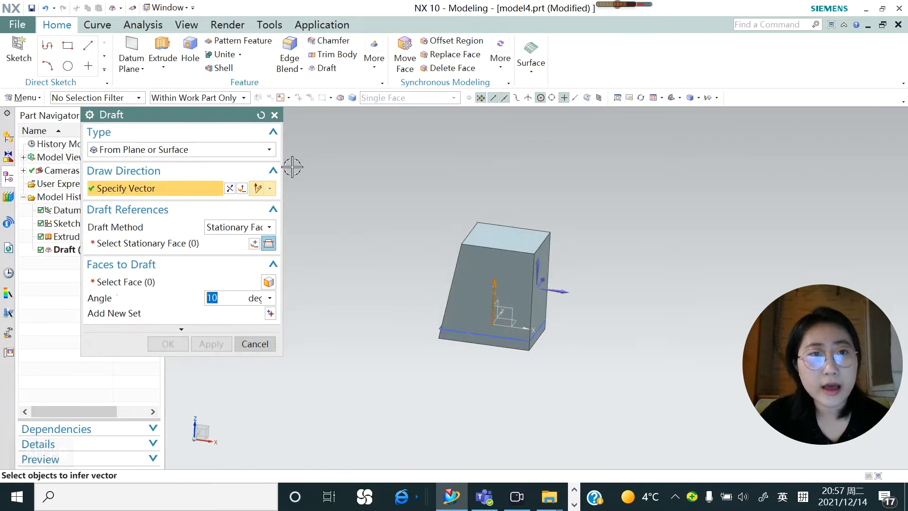
left_click(278, 118)
Mirror the drafted side face about the YZ datum plane with Mirror Face so the opposite side slopes too
left_click(374, 69)
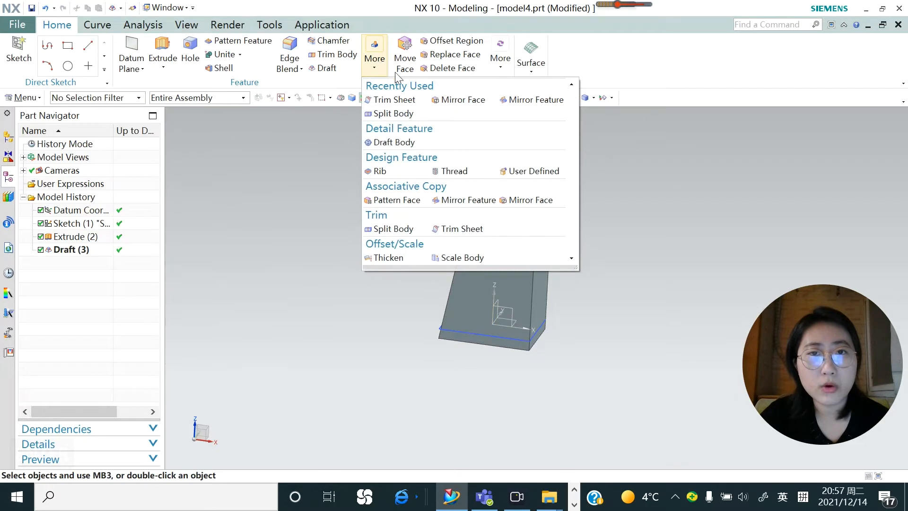
left_click(473, 100)
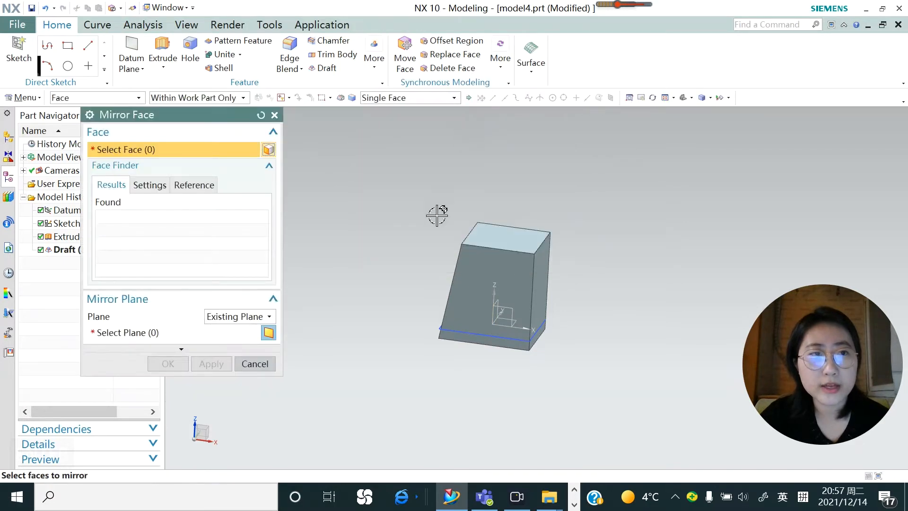
middle_click_drag(402, 239, 322, 250)
left_click(455, 260)
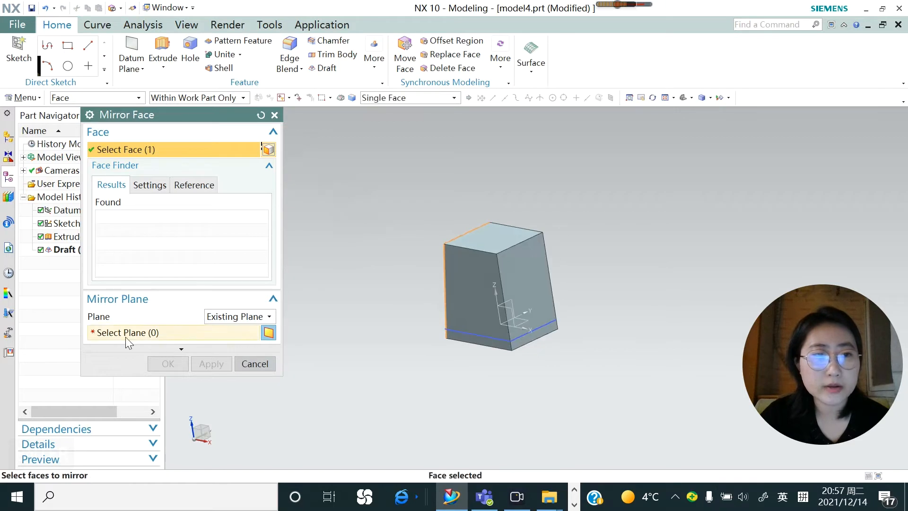
left_click(126, 334)
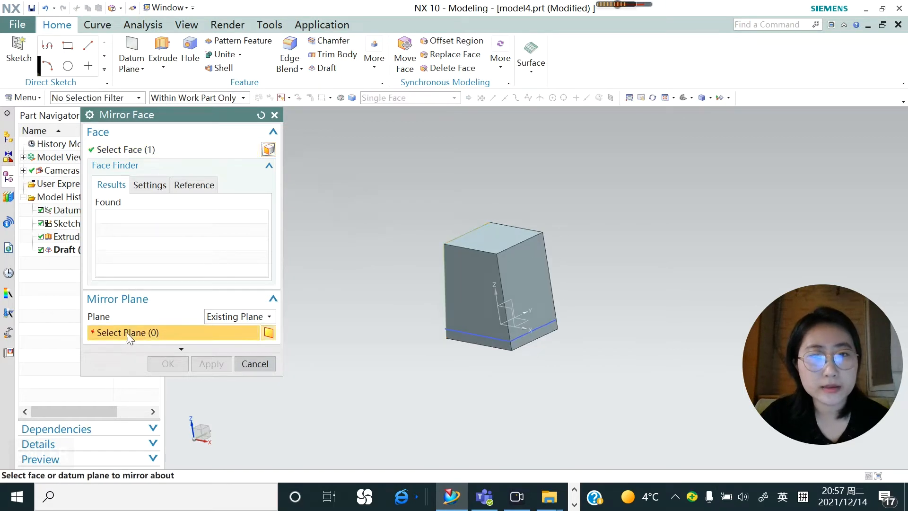
left_click(511, 303)
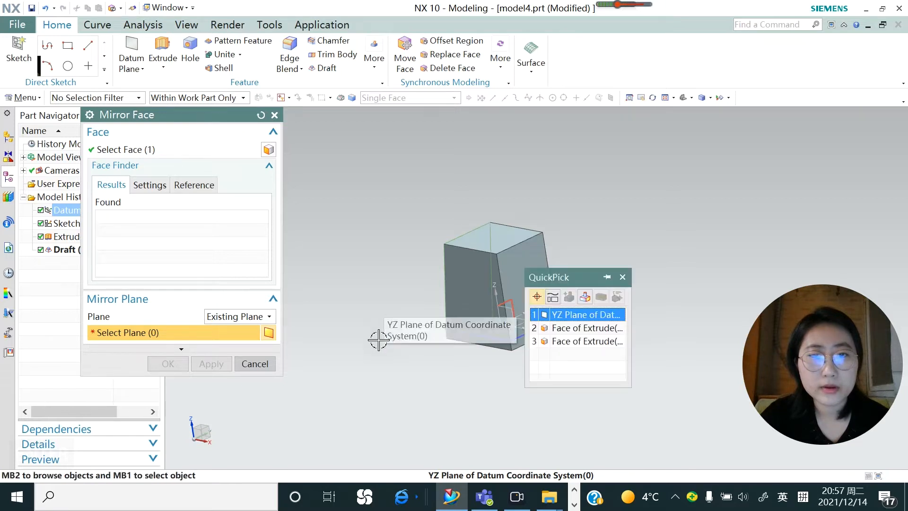
left_click(579, 315)
middle_click_drag(419, 293, 477, 156)
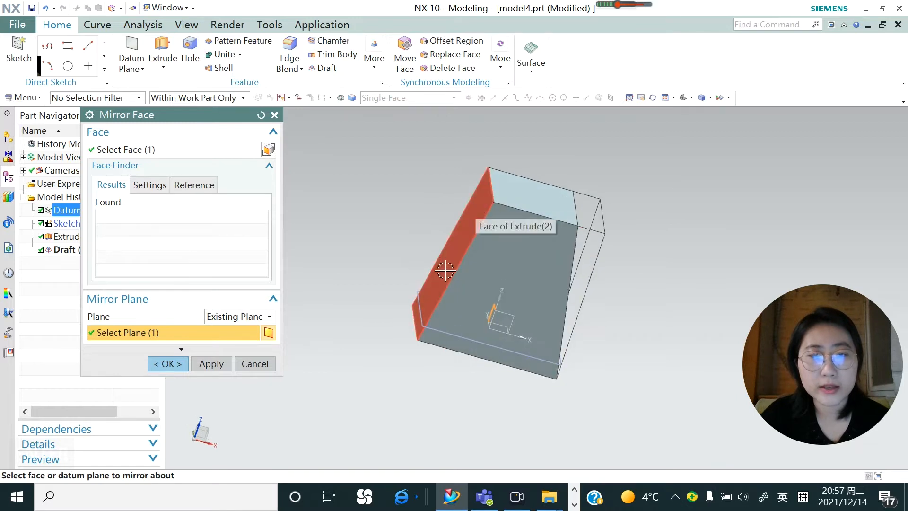
middle_click_drag(557, 269, 413, 299)
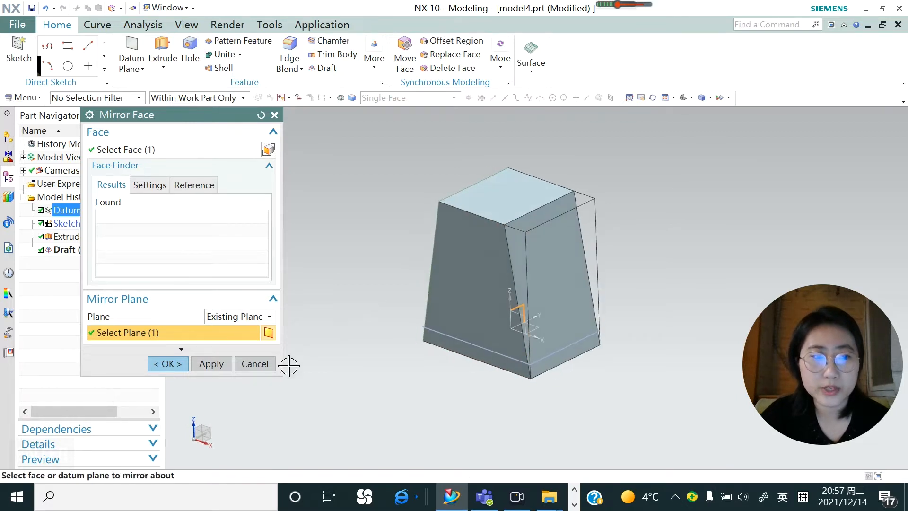
left_click(217, 365)
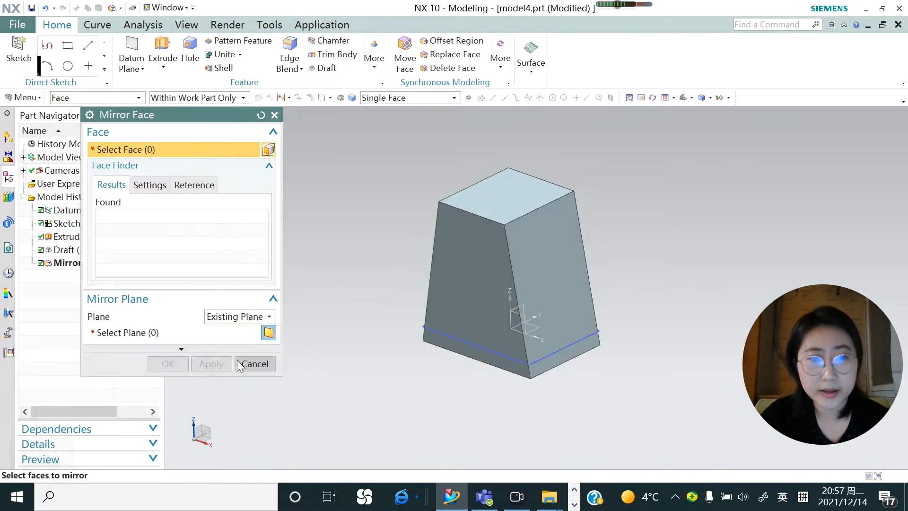
left_click(255, 364)
Start a new sketch on the XY datum plane of the tapered block
scroll(408, 323, "up", 4)
mouse_move(408, 323)
middle_mouse_down()
mouse_move(361, 283)
mouse_move(318, 294)
middle_mouse_up()
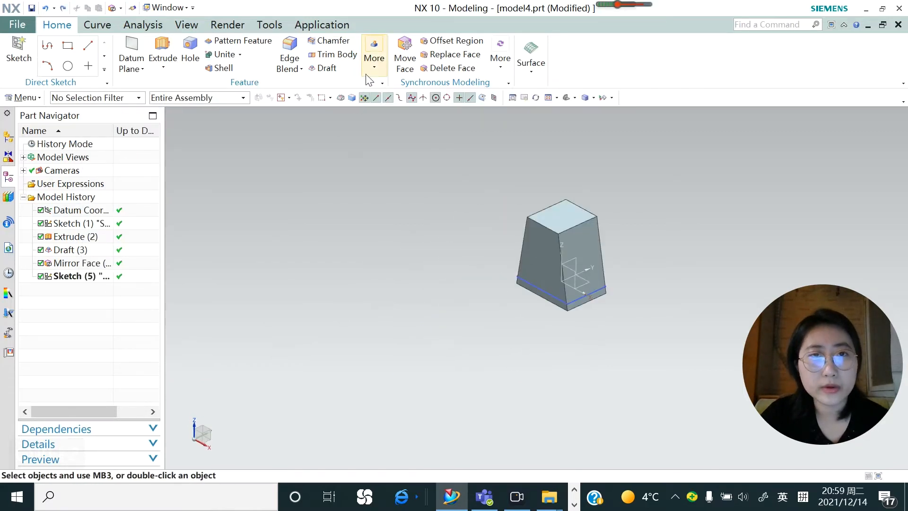
left_click(374, 56)
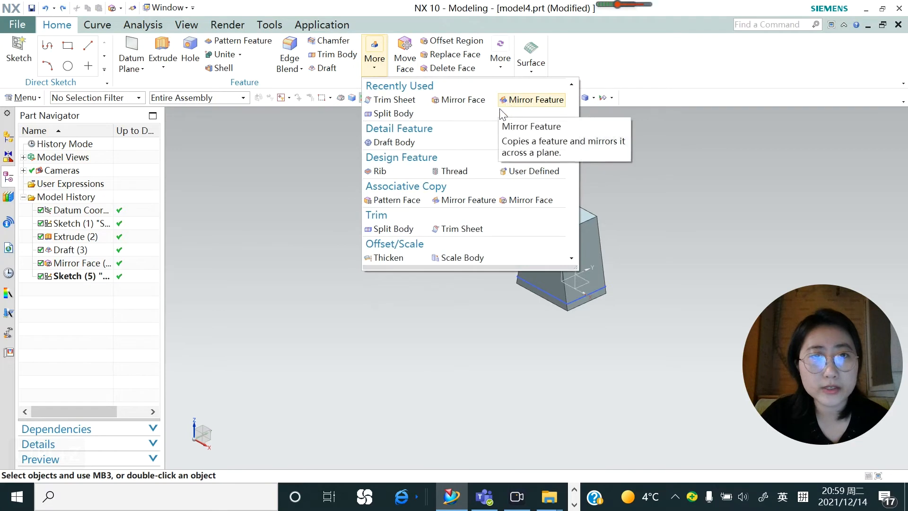
left_click(19, 52)
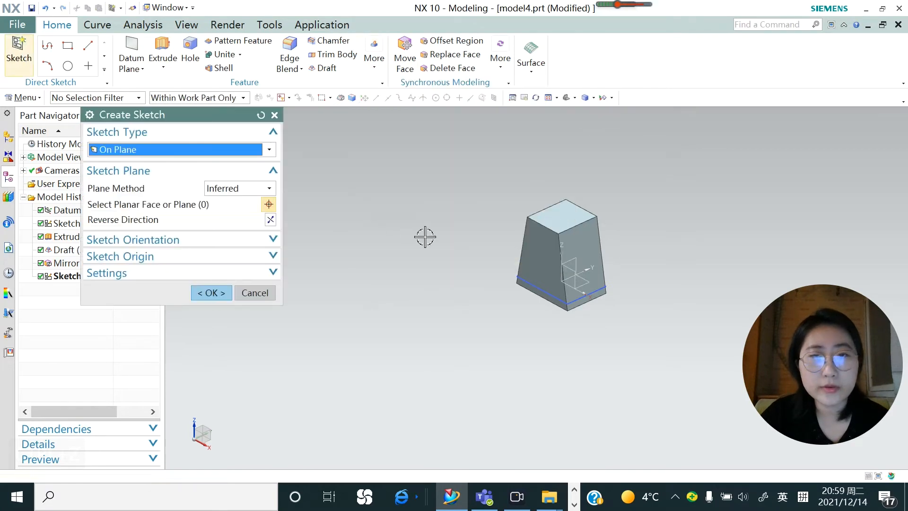
left_click(584, 283)
left_click(208, 293)
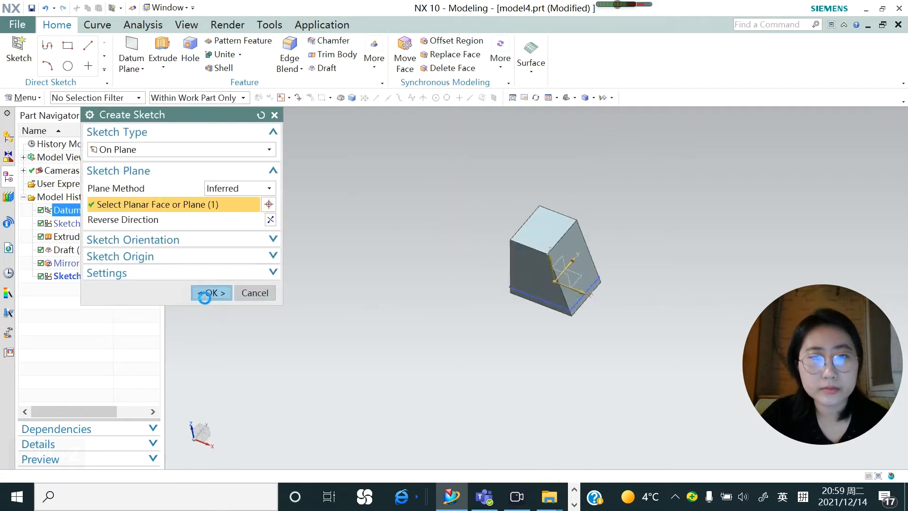
Sketch a rectangle about 120 by 69 mm from its center, placed on the Y axis in front of the tapered block
left_click(99, 46)
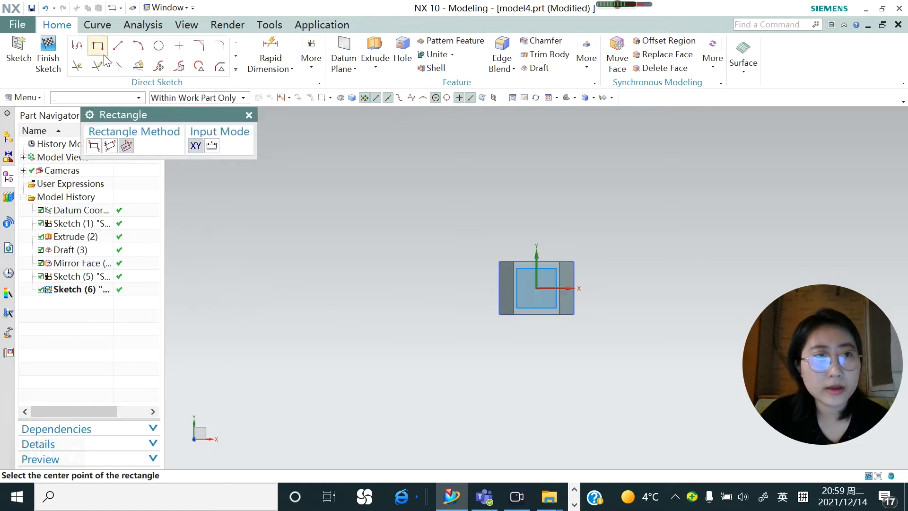
left_click(535, 381)
left_click(617, 381)
left_click(615, 337)
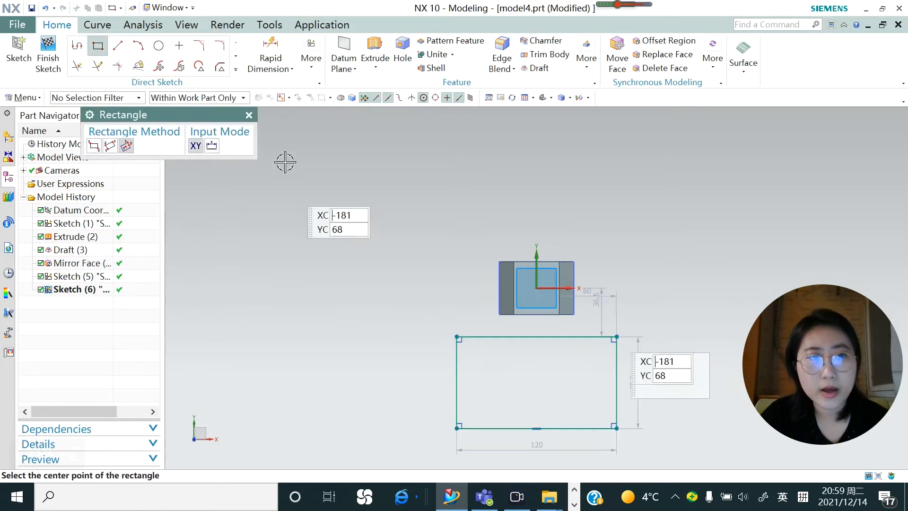
left_click(244, 116)
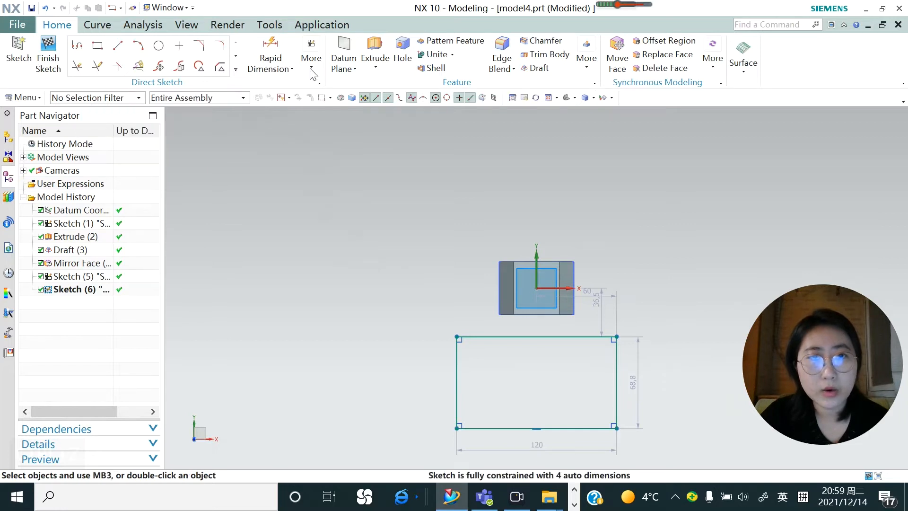
Extrude the sketched rectangle from -6 to 56 mm into a separate block and finish the command
left_click(375, 53)
middle_click_drag(461, 257, 411, 293)
left_click(210, 448)
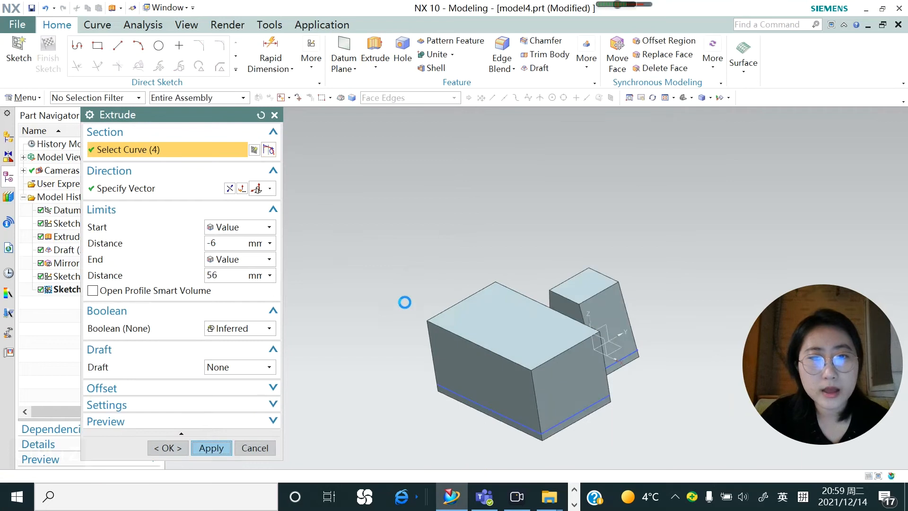
left_click(267, 448)
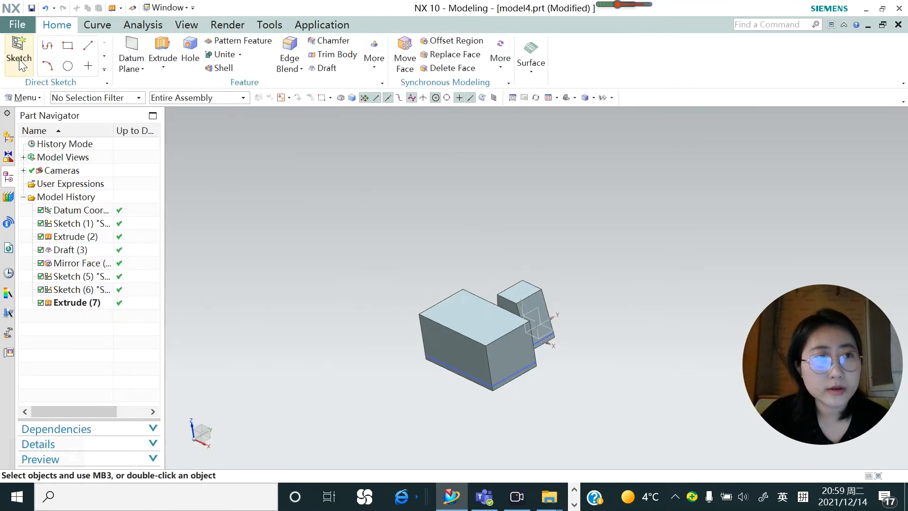
Sketch a circle about 19 mm in diameter on the top face of the larger block, toward one end
left_click(461, 303)
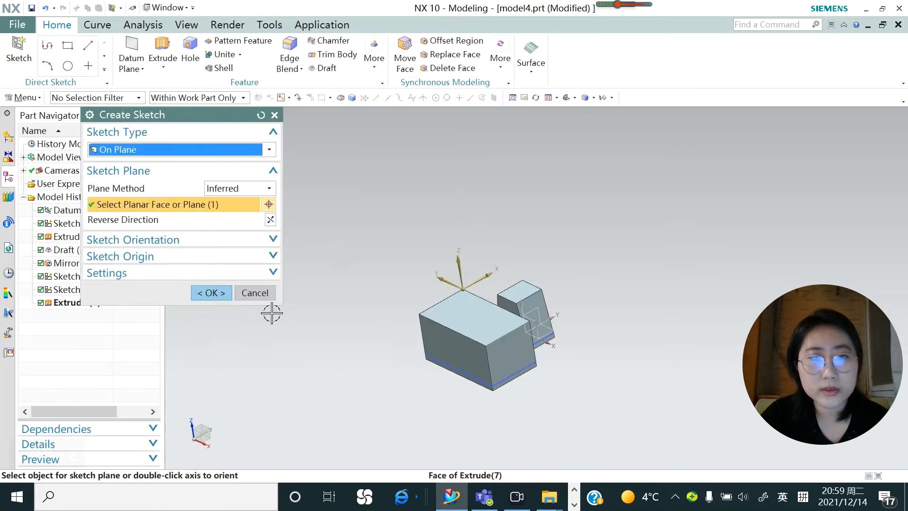
left_click(211, 293)
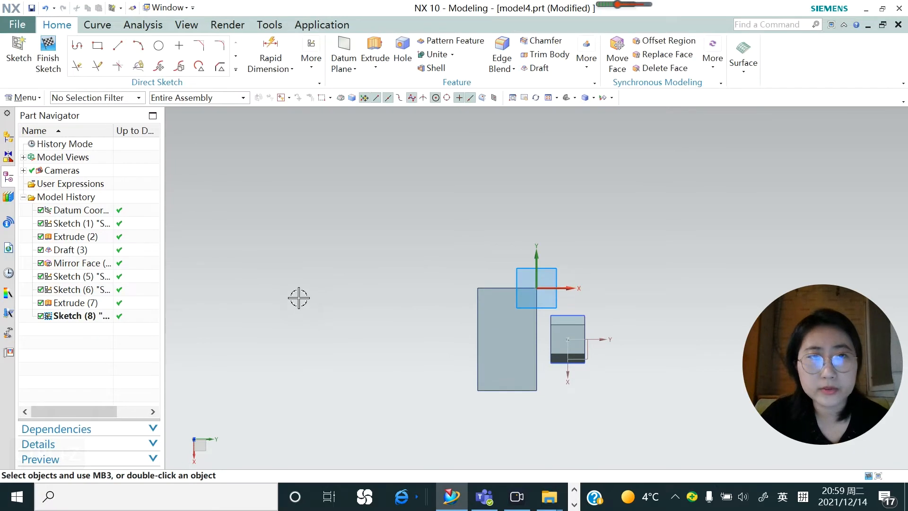
left_click(157, 53)
left_click(505, 316)
left_click(506, 324)
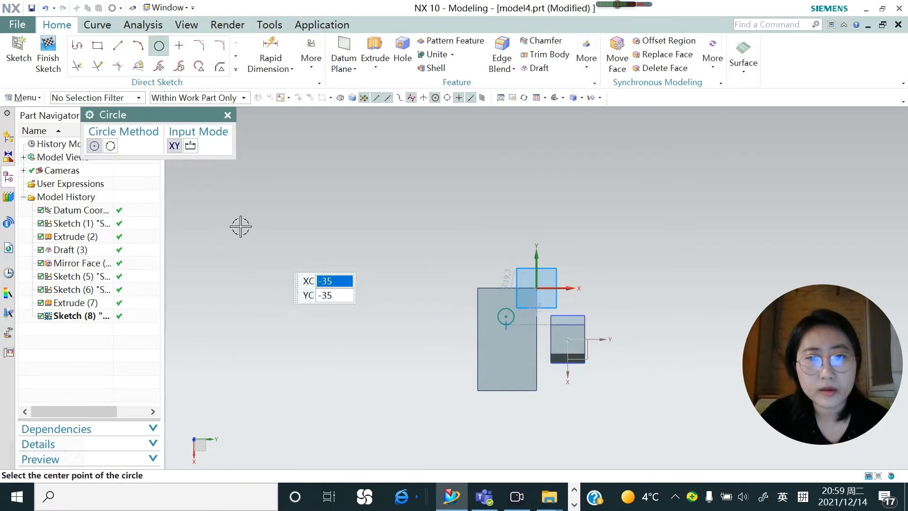
left_click(228, 115)
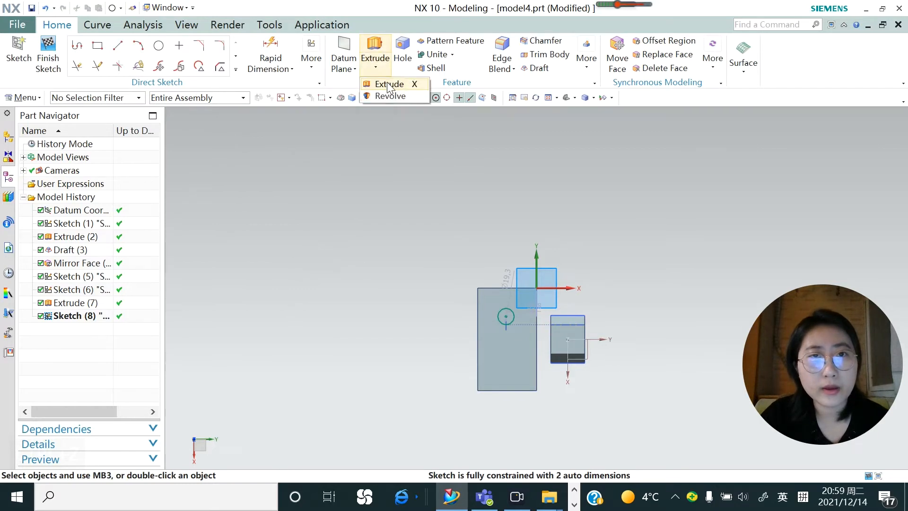
Cut a round hole down into the larger block by extruding the circle in the reversed direction from -6 to 56 mm with Subtract
left_click(375, 47)
middle_click_drag(501, 375, 520, 352)
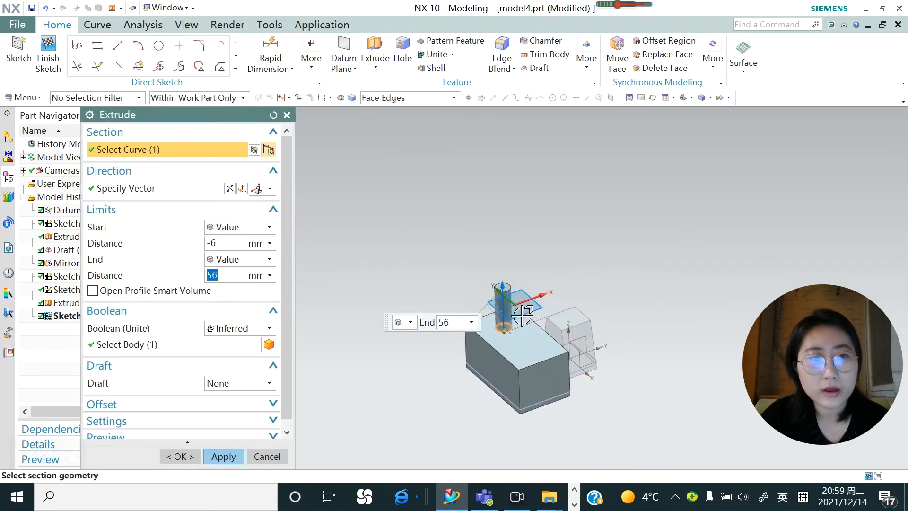
left_click(230, 188)
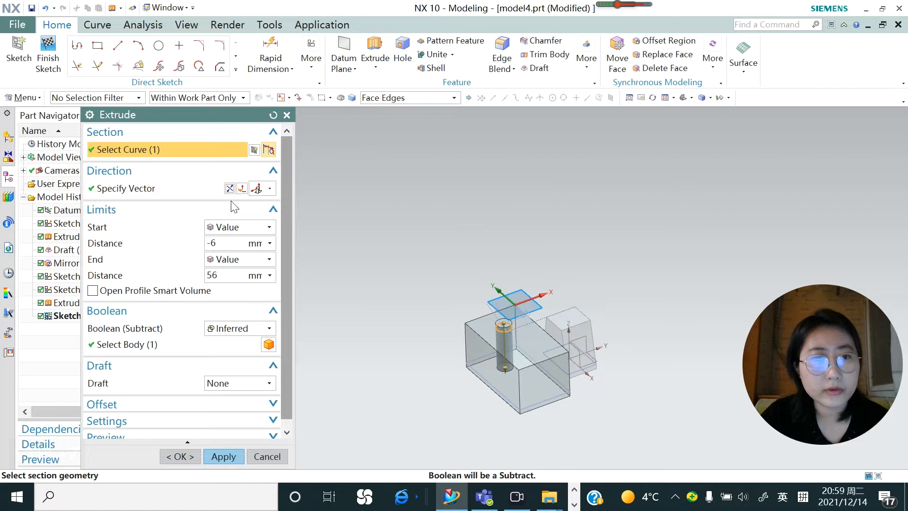
left_click(269, 329)
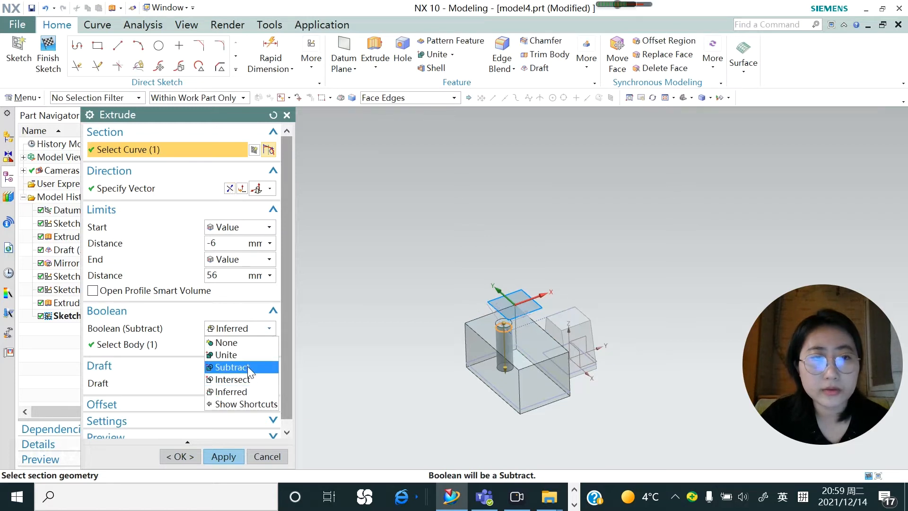
left_click(248, 366)
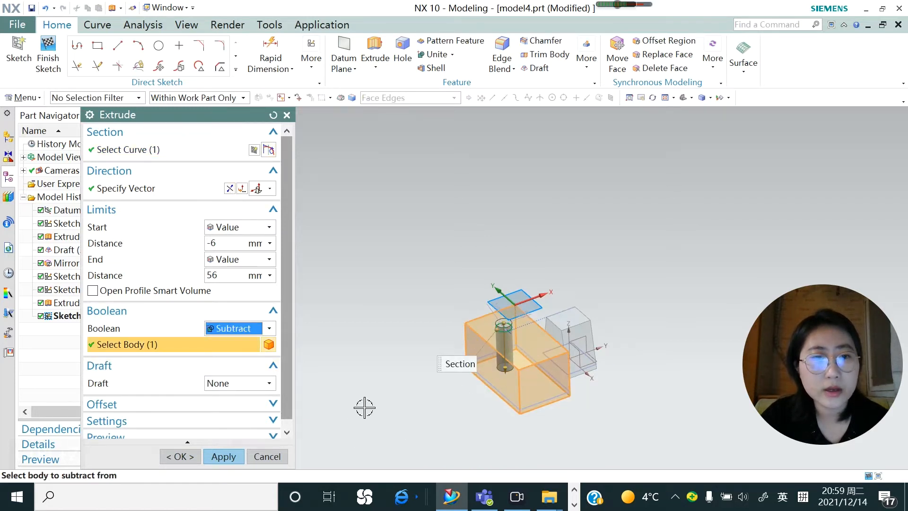
left_click(233, 456)
left_click(286, 115)
Mirror the round hole about the YZ datum plane with Mirror Feature to add a second hole in the larger block
left_click(370, 66)
left_click(524, 99)
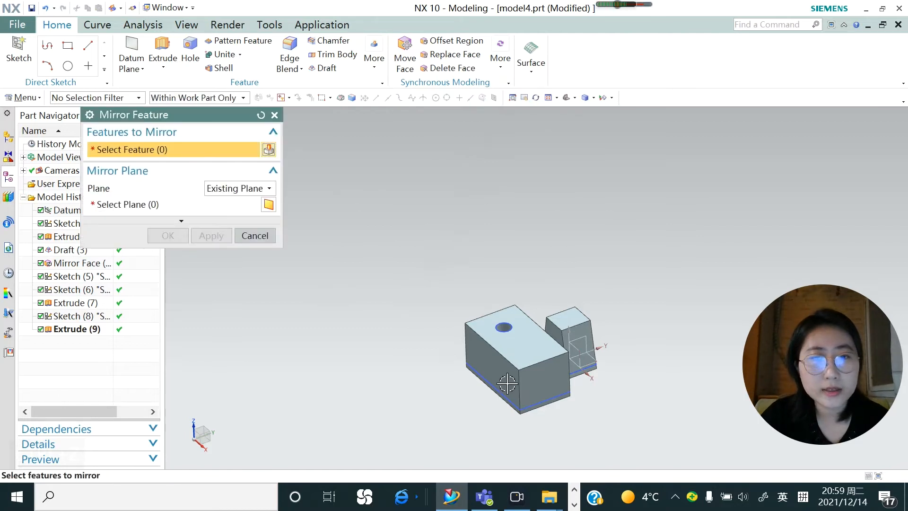
scroll(504, 384, "up", 3)
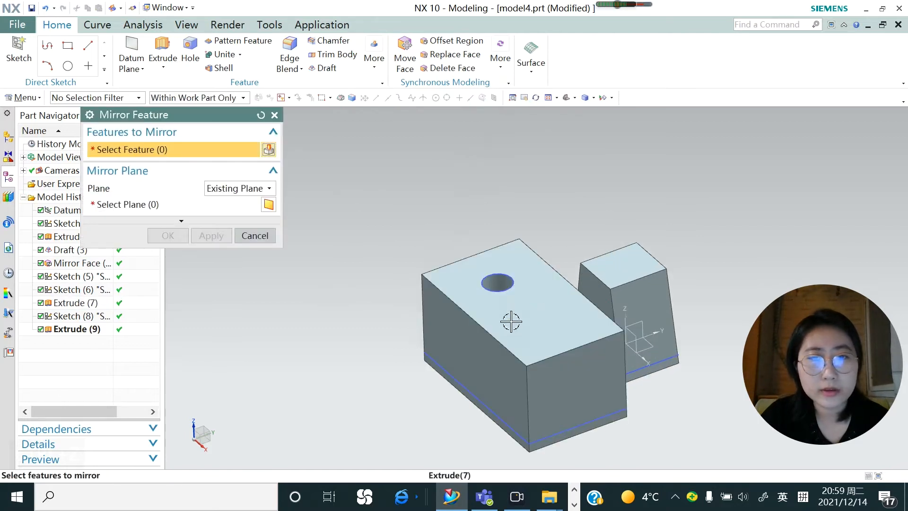
left_click(496, 281)
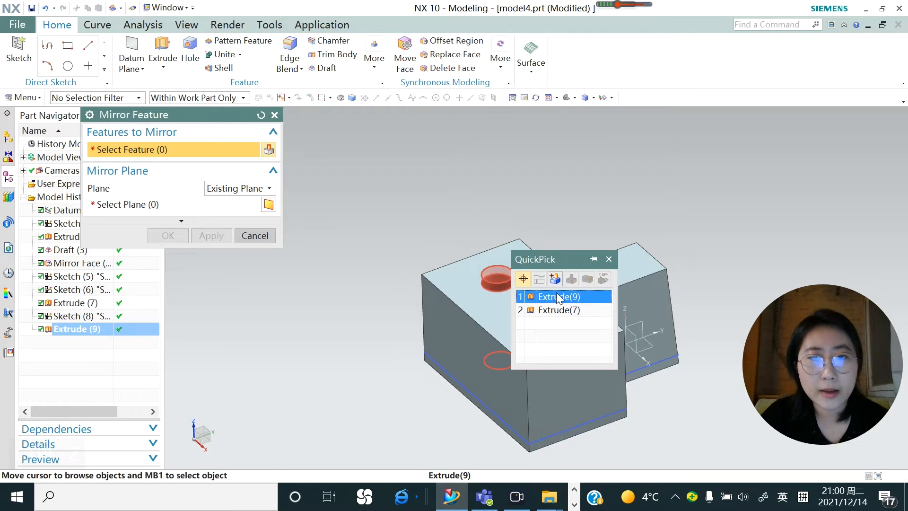
left_click(544, 296)
left_click(147, 206)
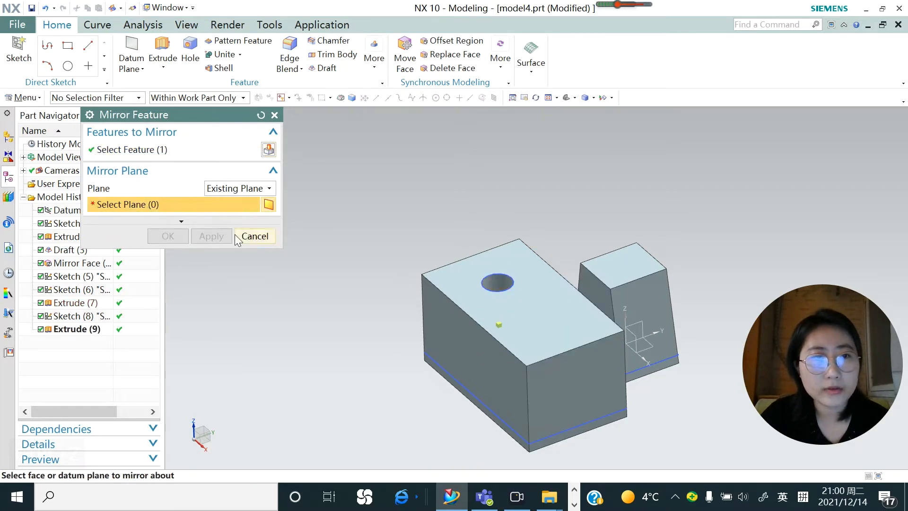
left_click(639, 324)
left_click(688, 336)
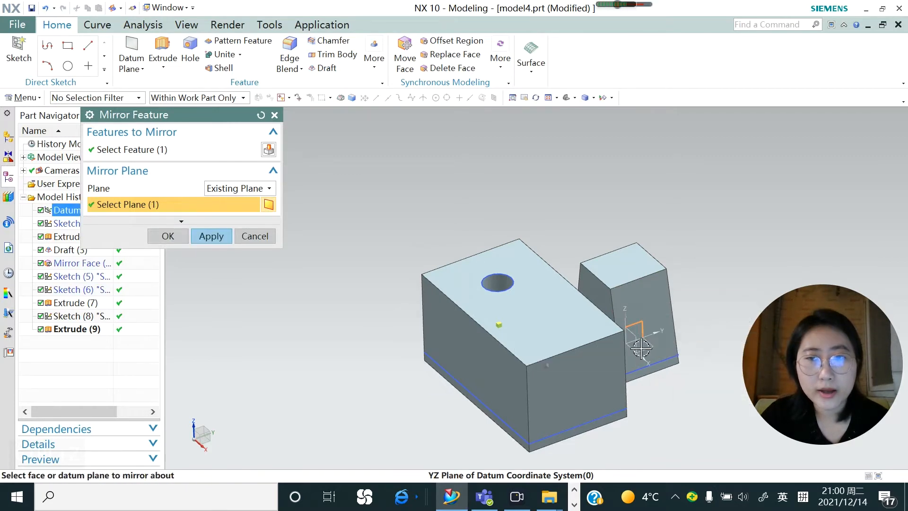
left_click(156, 151)
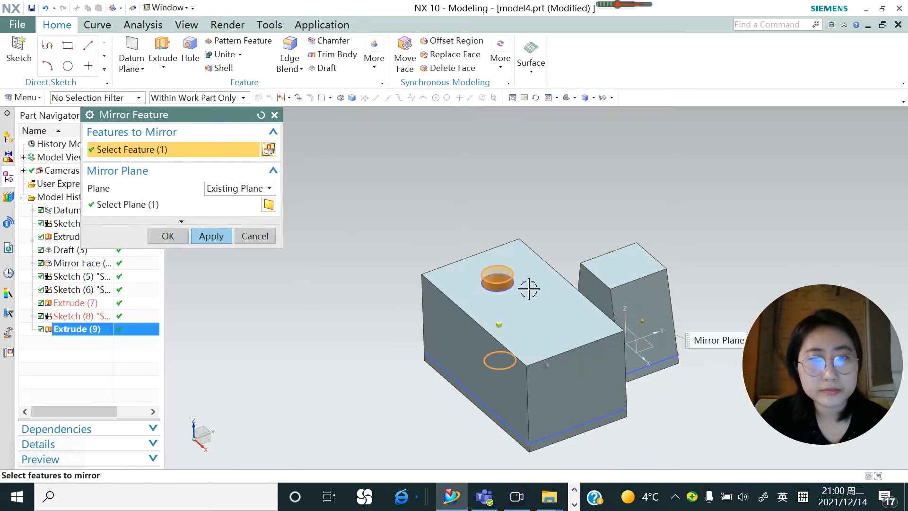
middle_click_drag(488, 324, 495, 380)
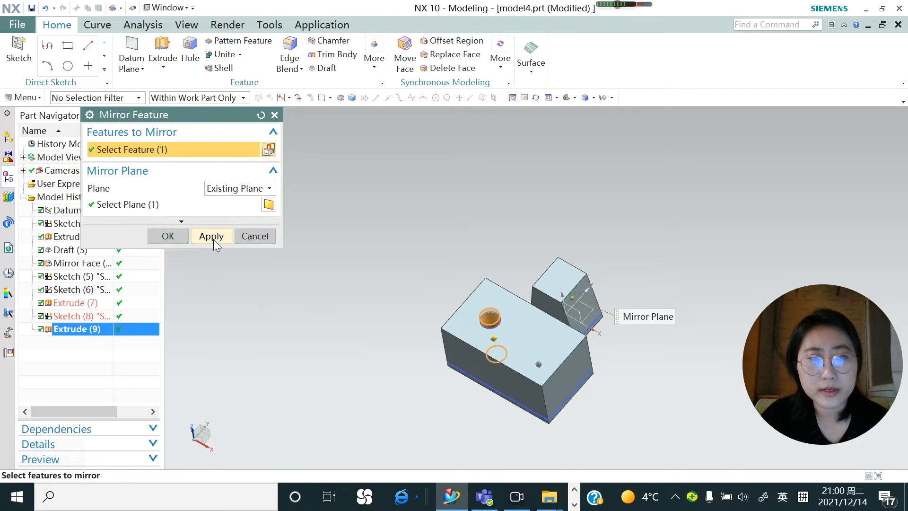
scroll(530, 384, "up", 2)
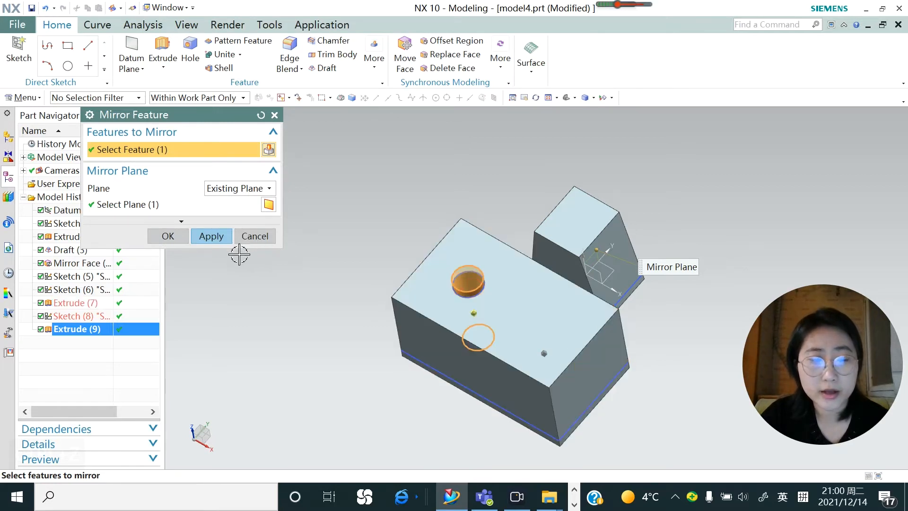
left_click(211, 236)
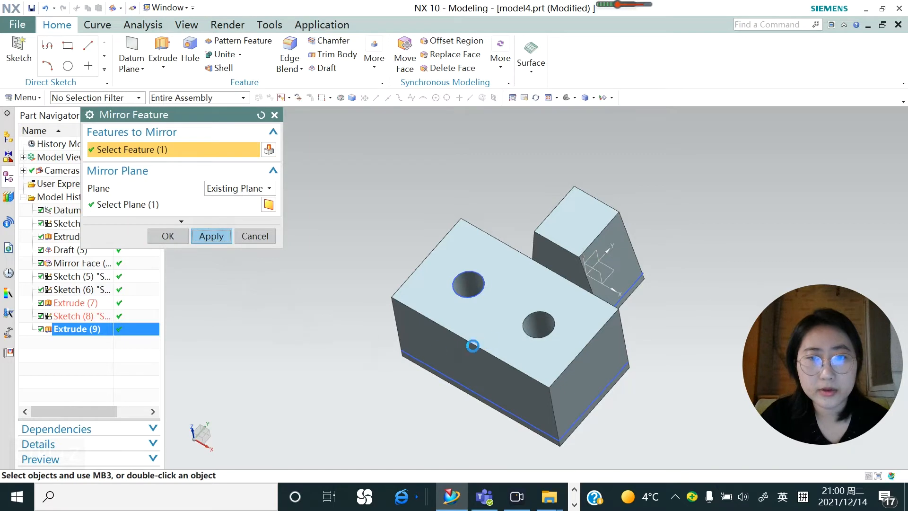
mouse_move(496, 348)
middle_mouse_down()
mouse_move(503, 368)
mouse_move(505, 341)
middle_mouse_up()
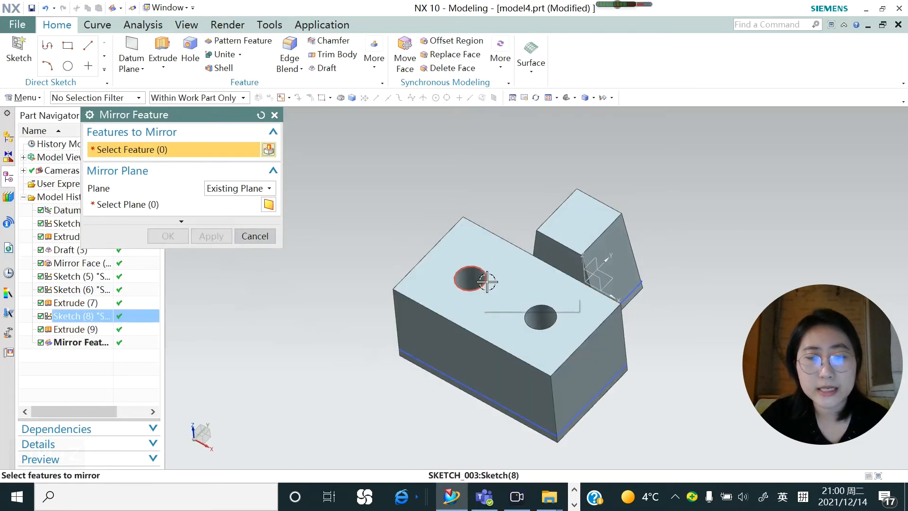
left_click(254, 236)
scroll(413, 223, "down", 2)
left_click(26, 98)
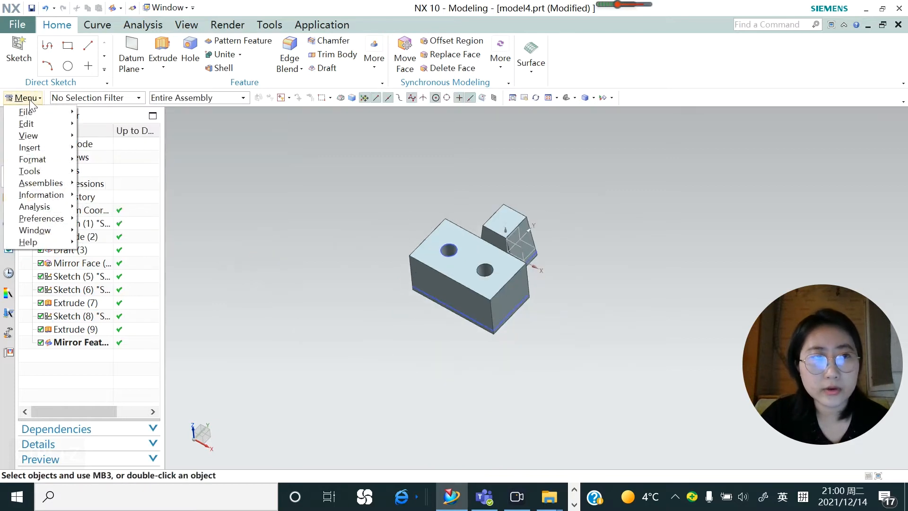
mouse_move(46, 150)
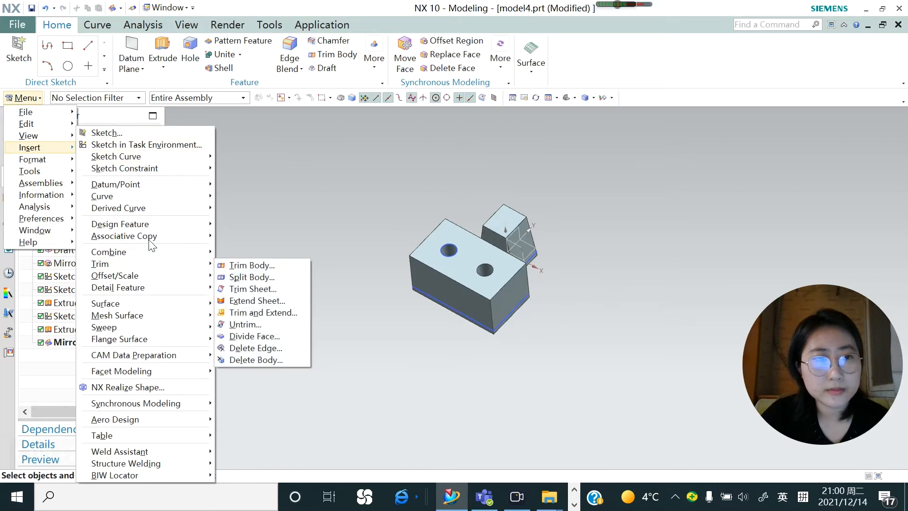
mouse_move(150, 241)
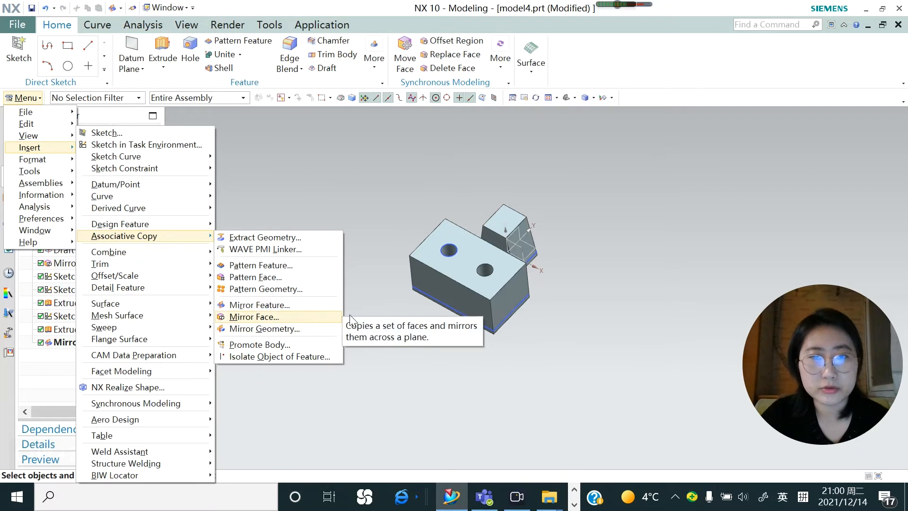
left_click(377, 255)
Sketch a circle about 70 mm in diameter on the XY datum plane, behind and to one side of the tapered block
left_click(18, 61)
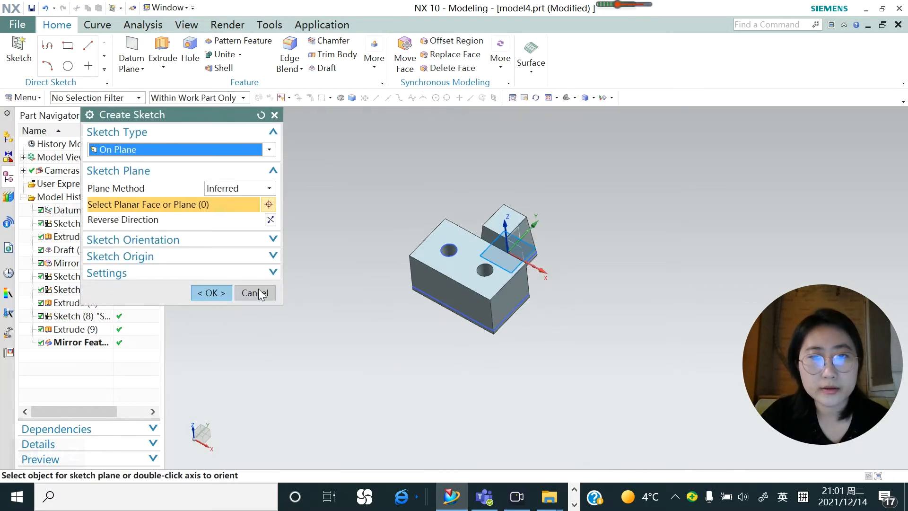
left_click(211, 293)
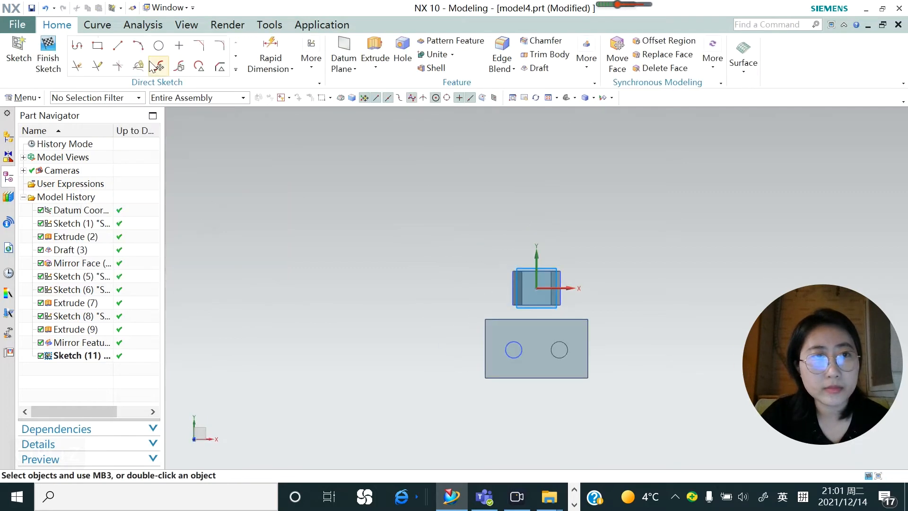
left_click(158, 46)
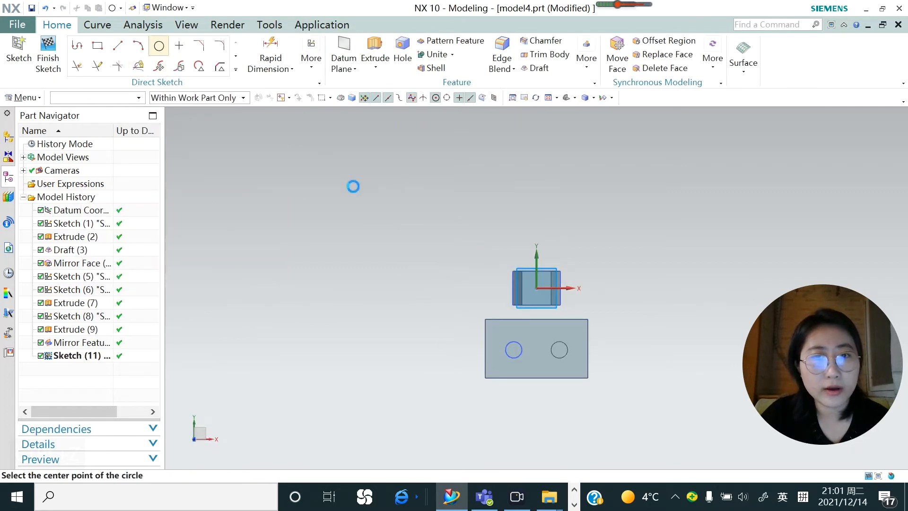
left_click(475, 215)
left_click(491, 240)
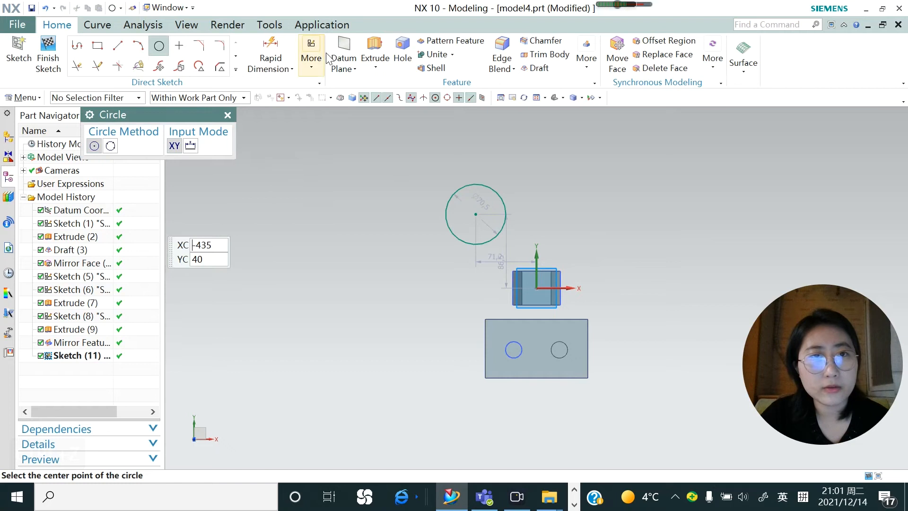
Extrude the large circle from -6 to 56 mm with Boolean None to make a separate cylinder
left_click(375, 57)
middle_click_drag(427, 276, 410, 214)
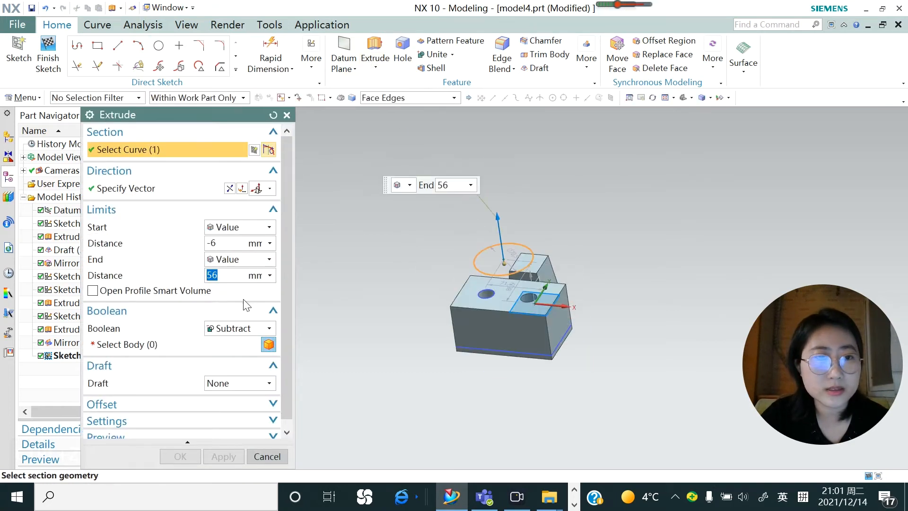
left_click(255, 328)
left_click(240, 342)
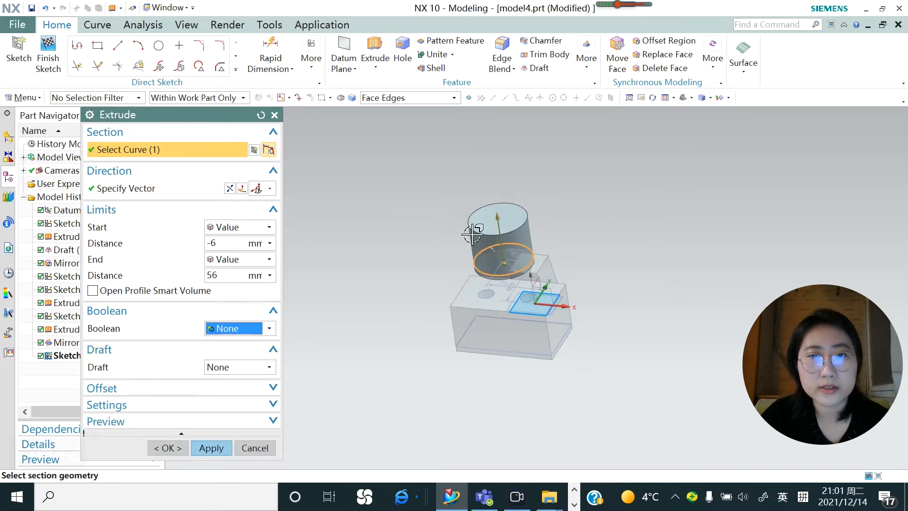
left_click(211, 448)
key("Escape")
Mirror the cylinder body about the YZ datum plane with Mirror Geometry to create a second cylinder
left_click(23, 97)
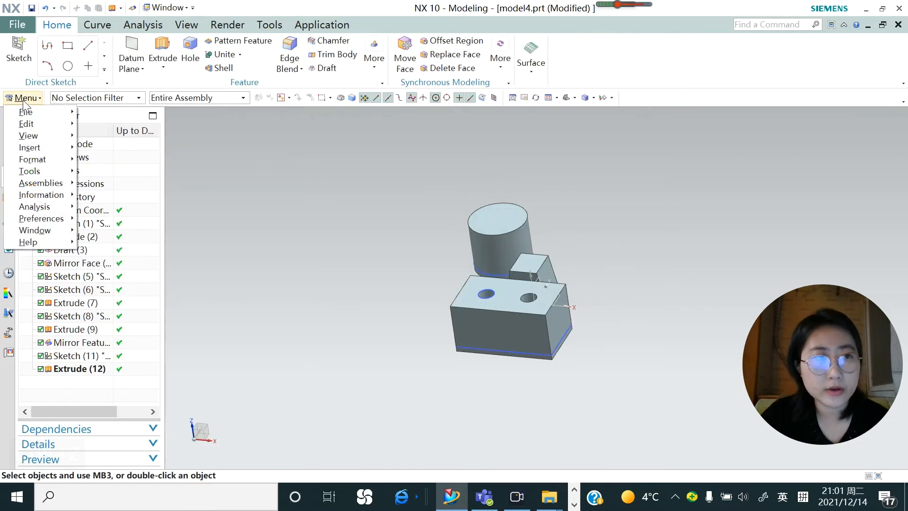
mouse_move(40, 150)
mouse_move(154, 242)
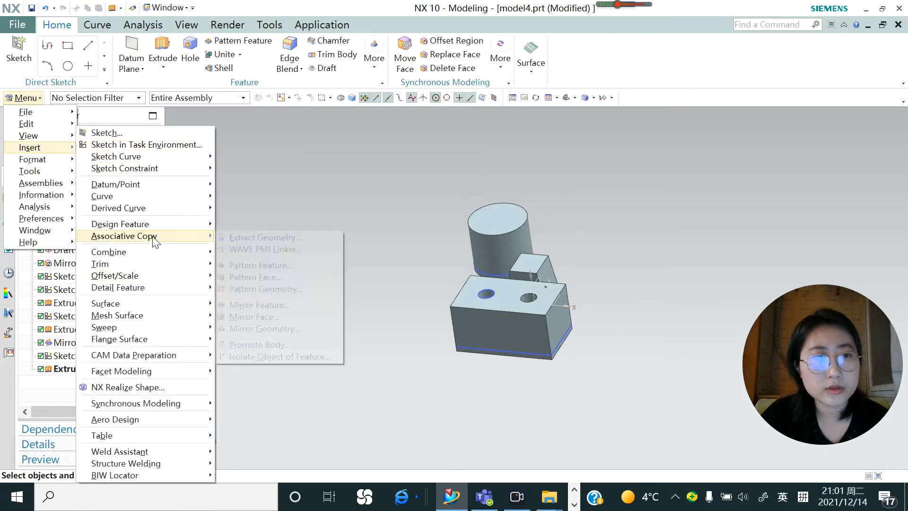
left_click(281, 331)
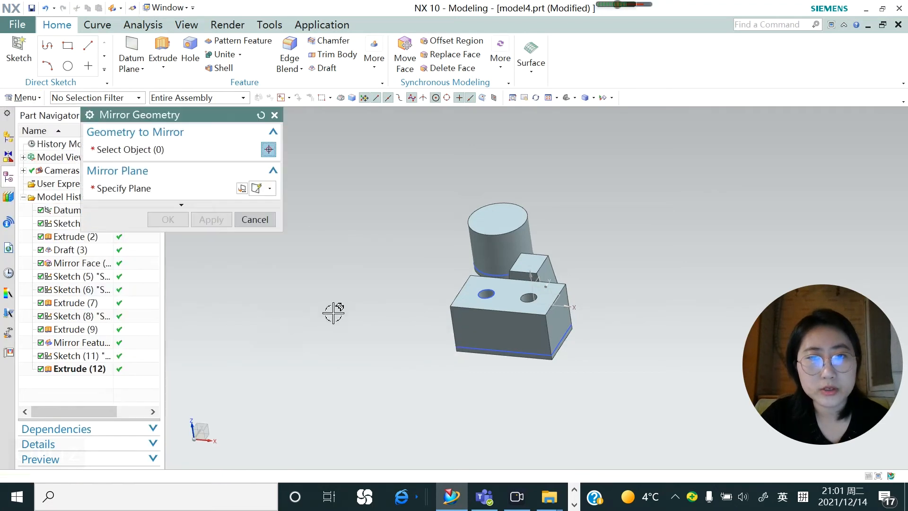
left_click(508, 218)
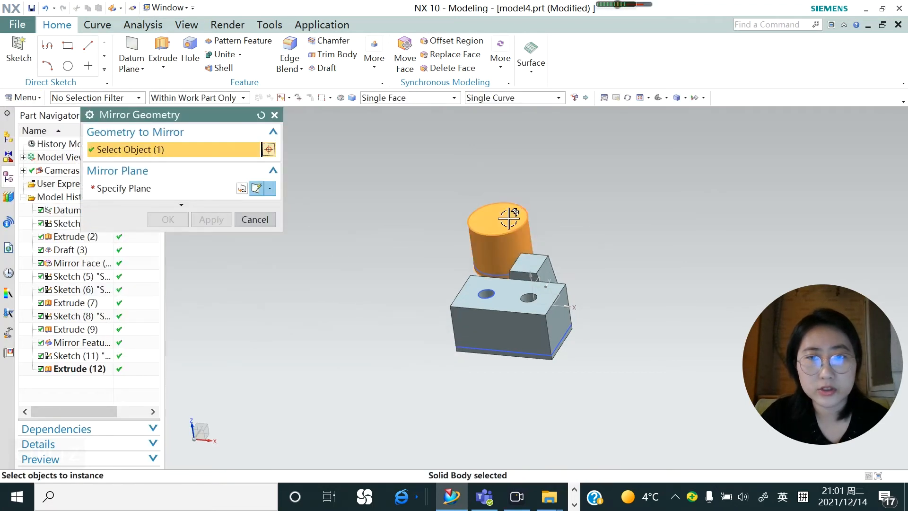
left_click(139, 191)
middle_click_drag(500, 307, 542, 289)
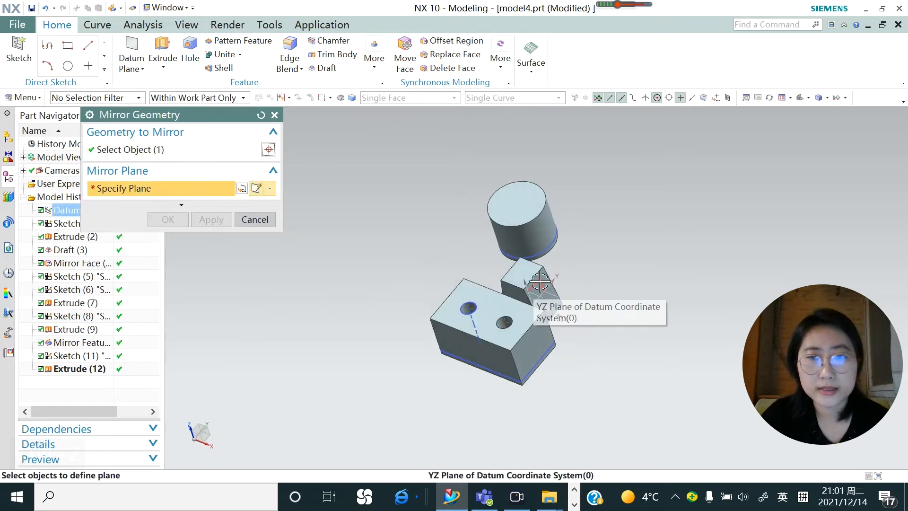
left_click(540, 284)
left_click(608, 295)
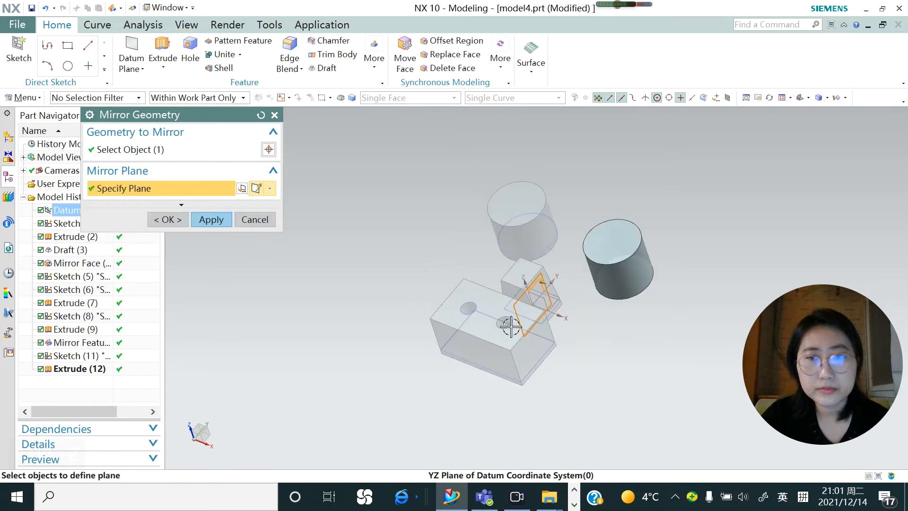
mouse_move(551, 313)
middle_mouse_down()
mouse_move(547, 305)
mouse_move(558, 304)
middle_mouse_up()
left_click(209, 220)
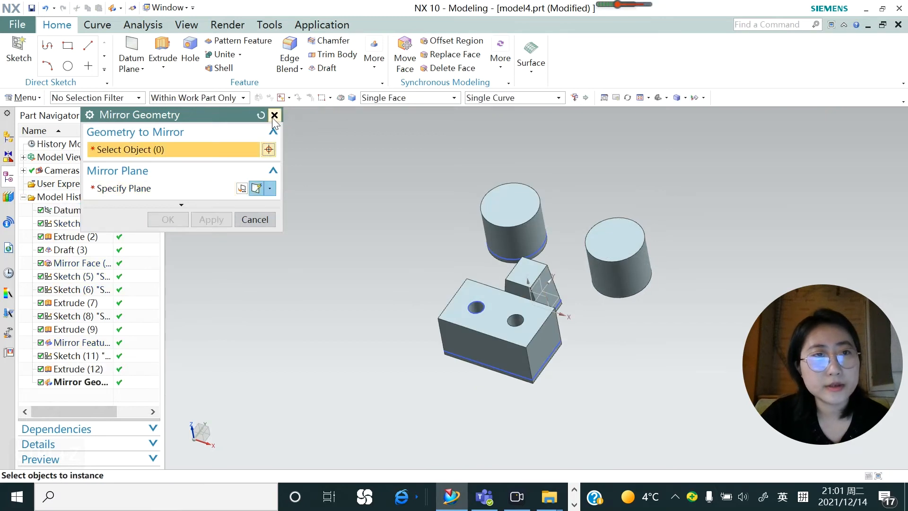
Mirror the original cylinder with Mirror Geometry about the slanted side face of the tapered block to create a tilted copy
left_click(489, 227)
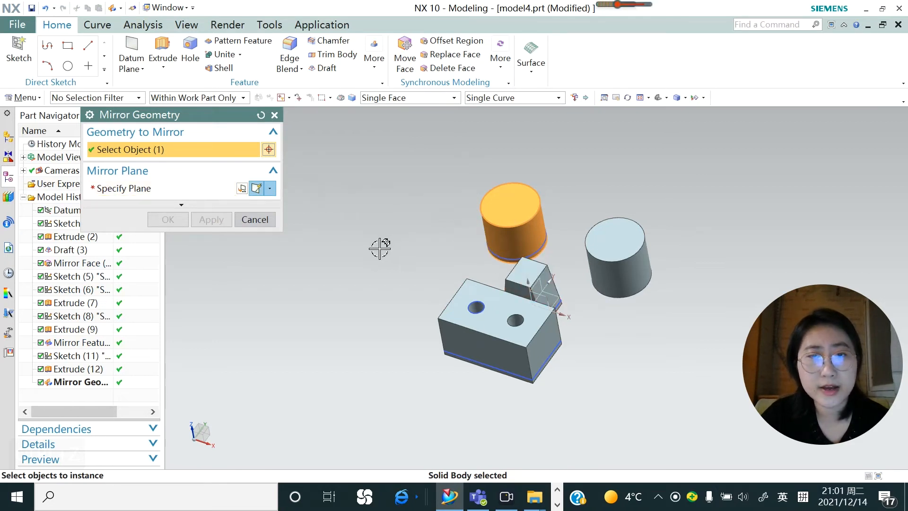
left_click(144, 189)
scroll(539, 254, "up", 3)
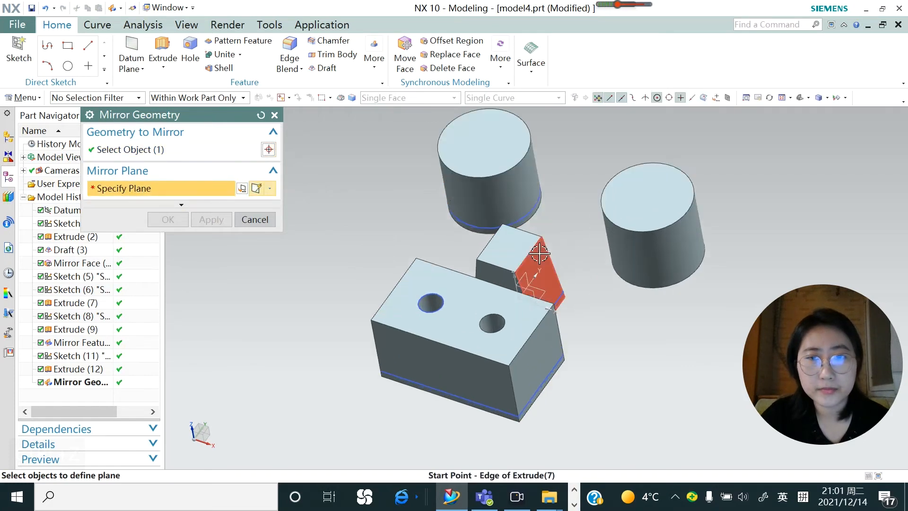
left_click(541, 279)
middle_click_drag(543, 313, 531, 264)
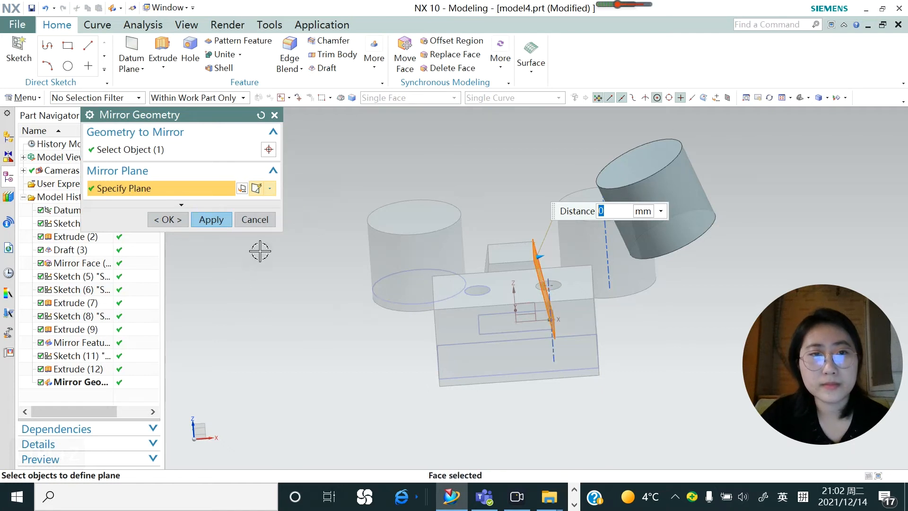
left_click(225, 221)
middle_click_drag(541, 306, 499, 308)
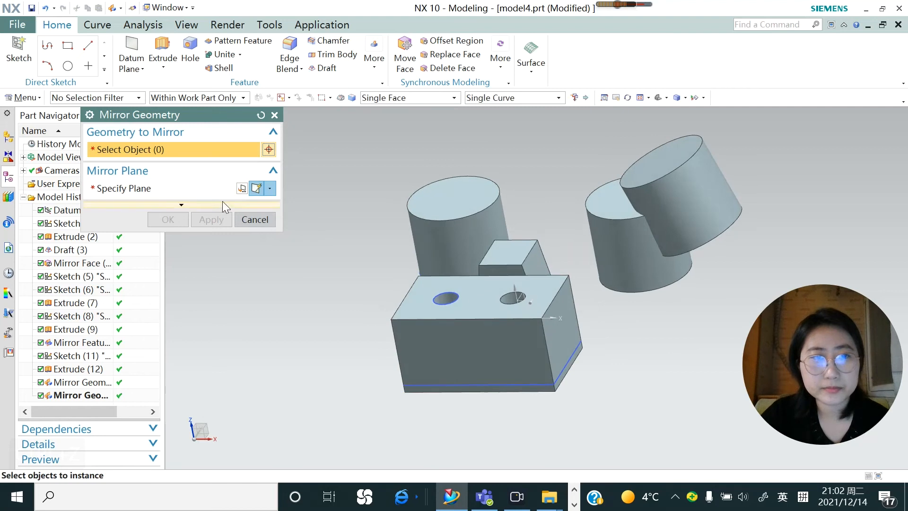
left_click(254, 219)
Sketch a slightly slanted line about 85 mm long at about 265° on the XZ datum plane, just beside the vertical axis
scroll(494, 318, "down", 3)
scroll(482, 339, "up", 5)
middle_click_drag(482, 340, 470, 351)
scroll(470, 351, "down", 2)
left_click(20, 53)
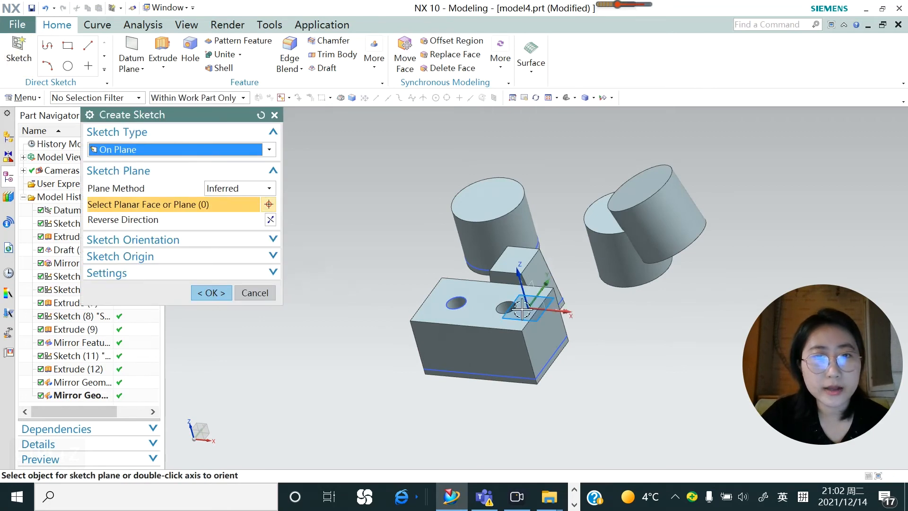
middle_click_drag(548, 331, 557, 360)
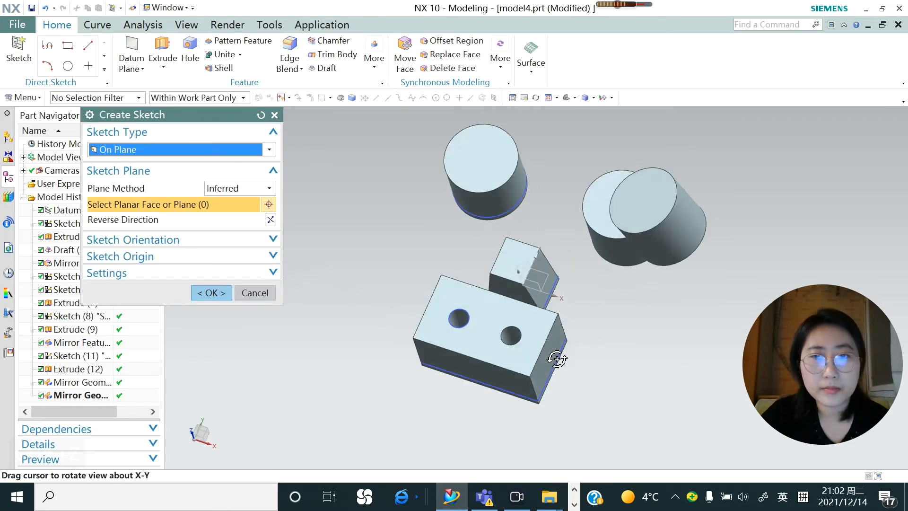
left_click(523, 290)
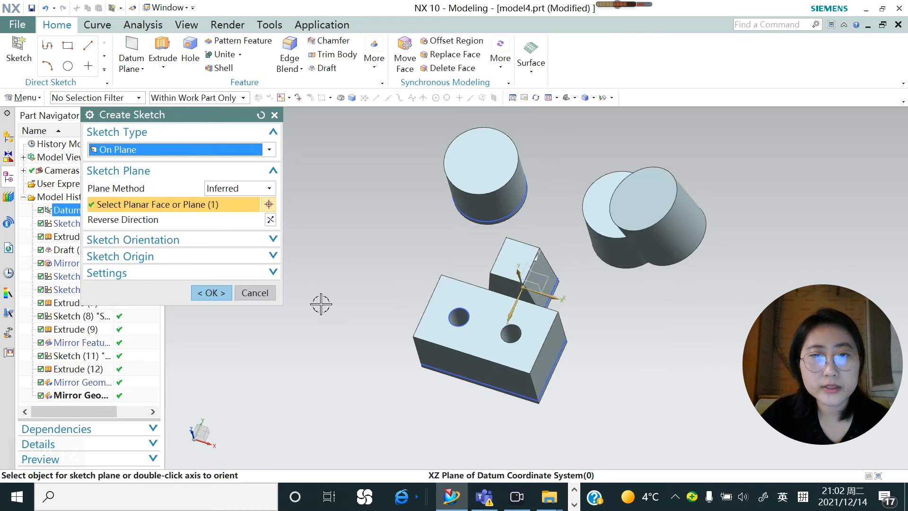
left_click(197, 291)
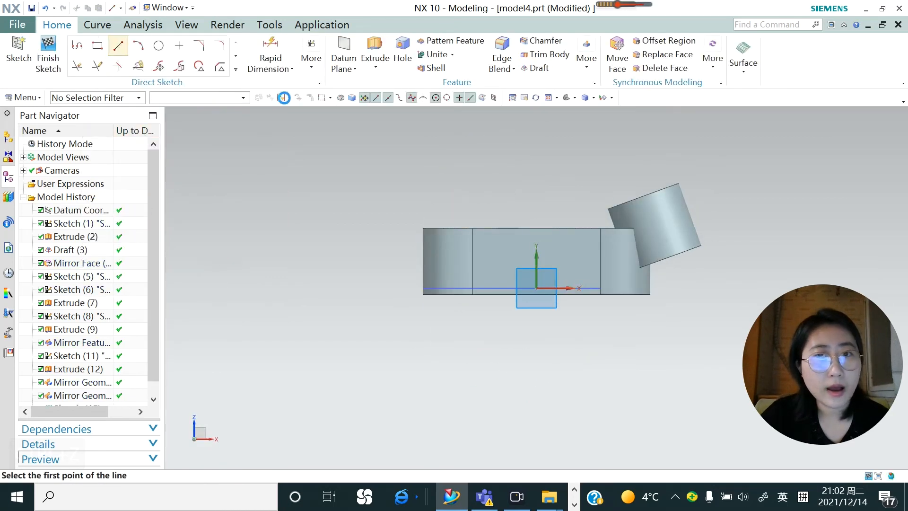
left_click(552, 182)
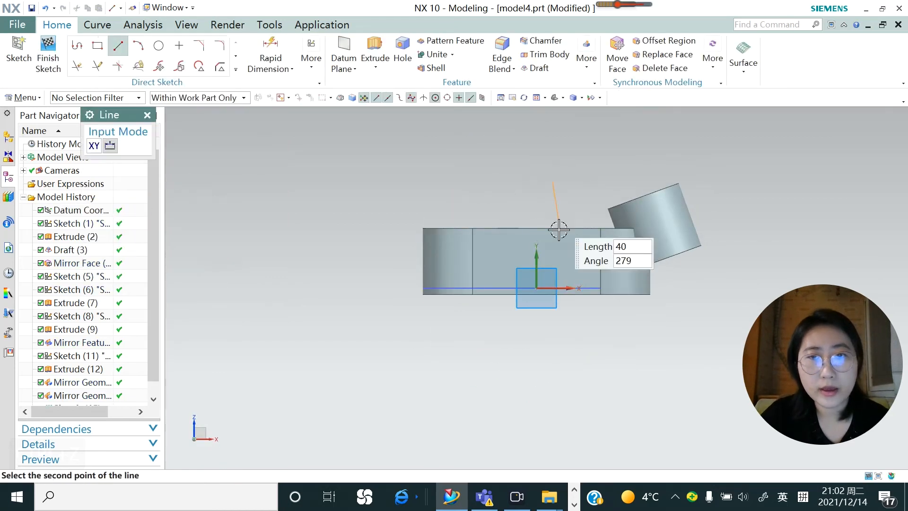
left_click(545, 272)
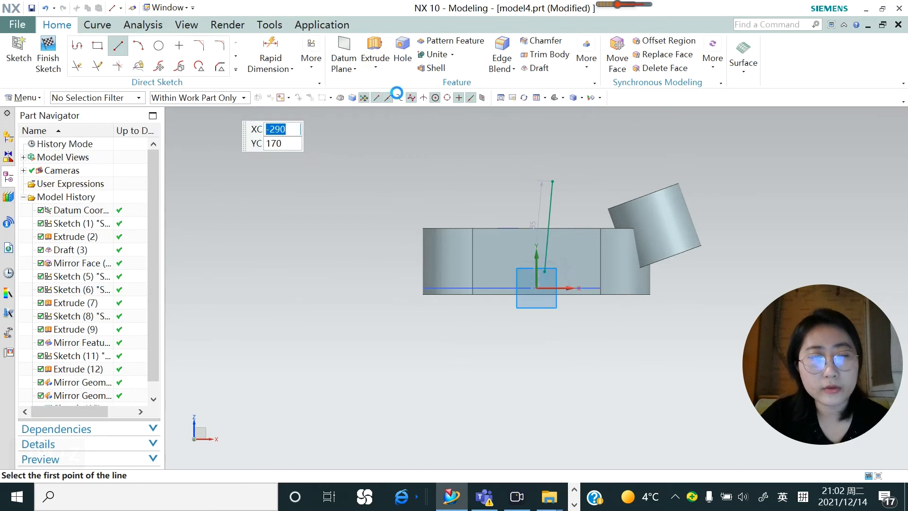
Extrude the slanted line from -6 to 56 mm with Boolean None to make a flat sheet body
left_click(375, 48)
middle_click_drag(501, 301, 455, 330)
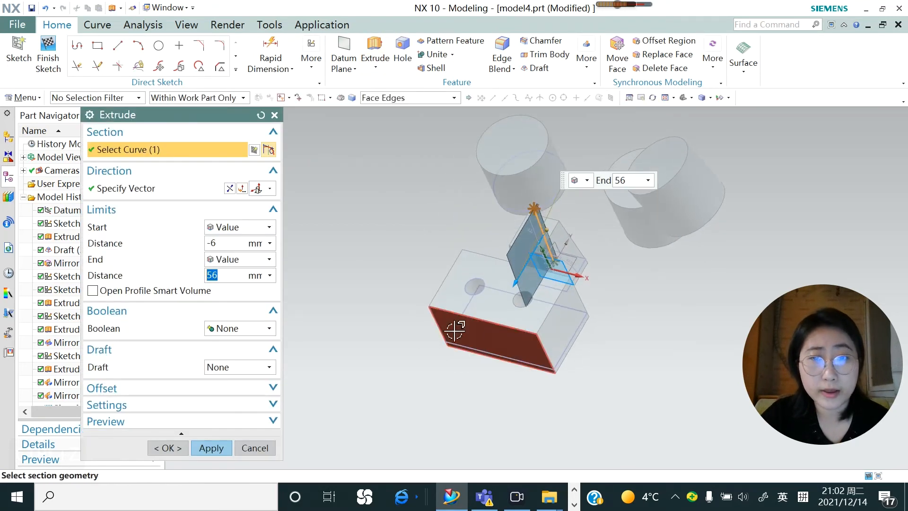
left_click(219, 448)
scroll(528, 296, "up", 5)
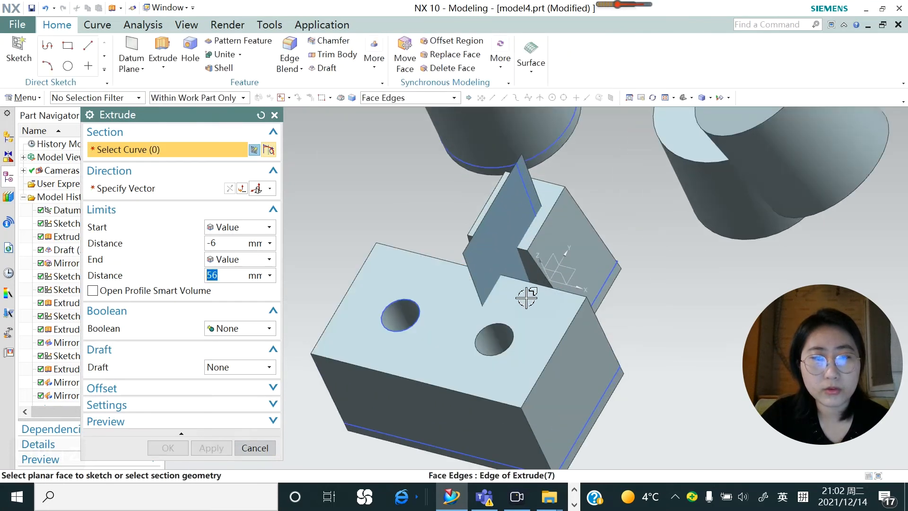
scroll(528, 296, "down", 5)
middle_click_drag(515, 331, 499, 349)
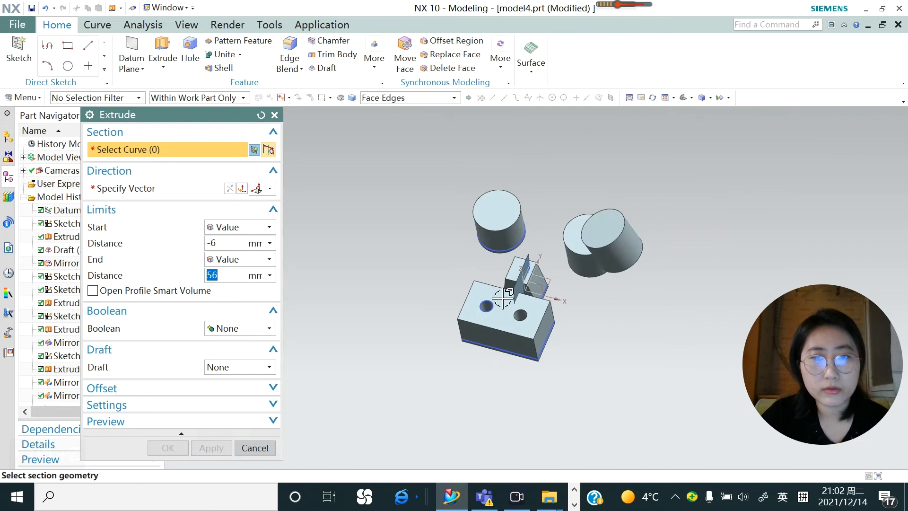
left_click(523, 289)
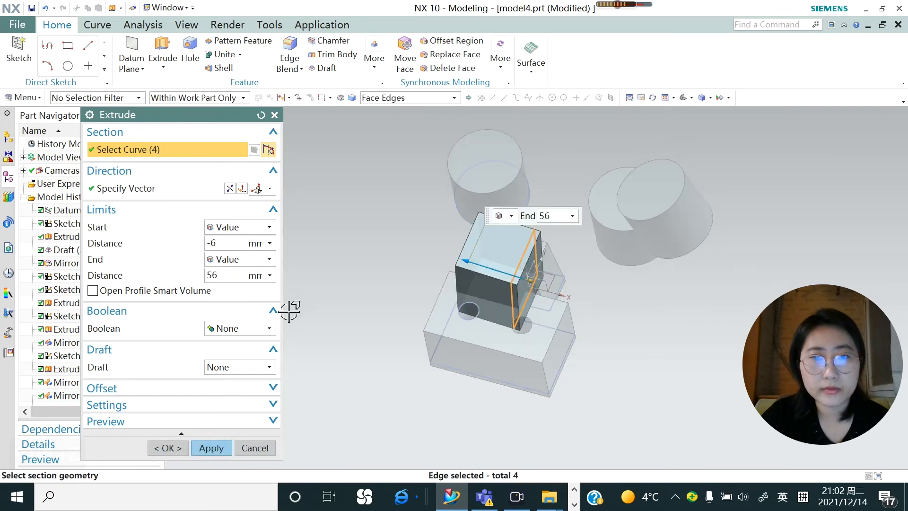
left_click(255, 448)
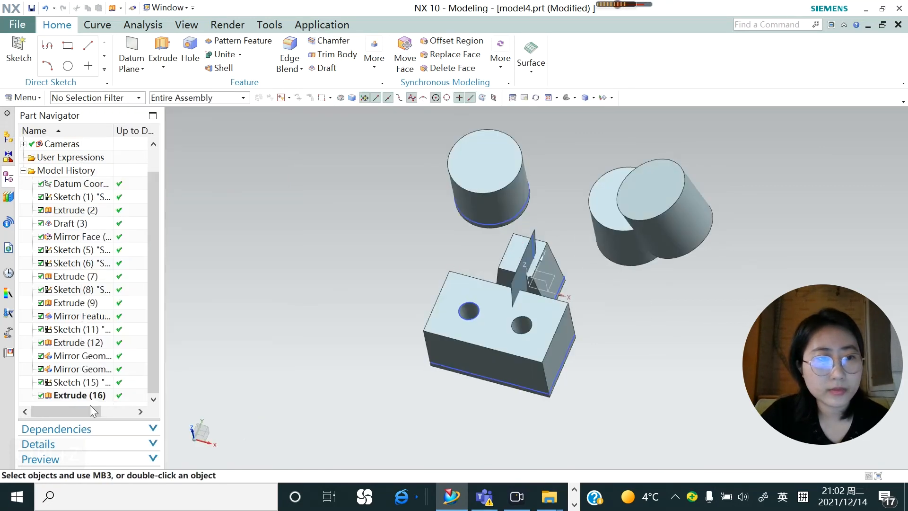
Reopen the slanted line's sketch to inspect the line, and finish the sketch
double_click(76, 382)
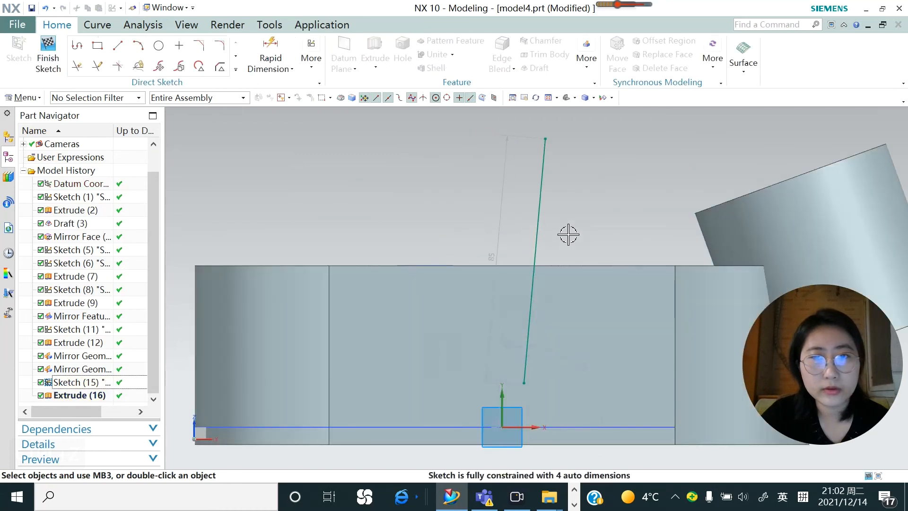
left_click_drag(542, 218, 477, 228)
left_click(48, 57)
Mirror the original round hole in the larger block with Mirror Feature, using the slanted sheet's face as the existing plane
scroll(478, 270, "up", 4)
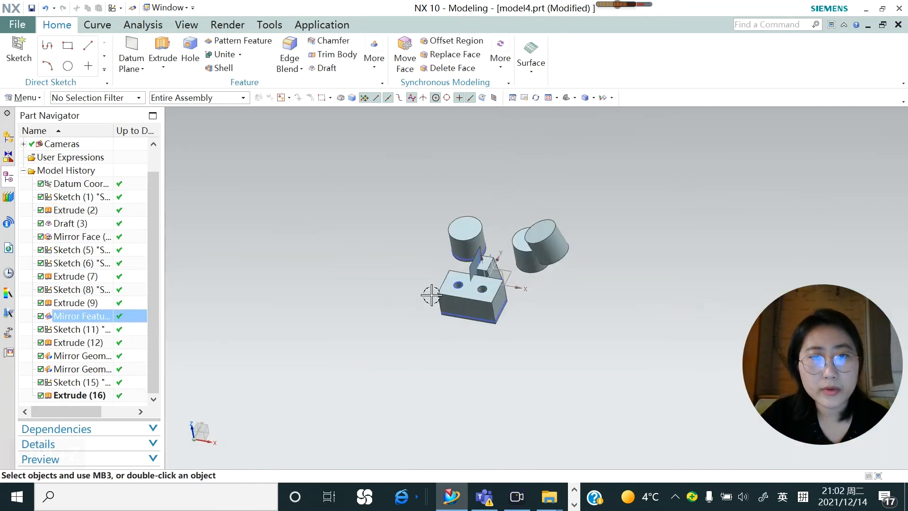
left_click(374, 56)
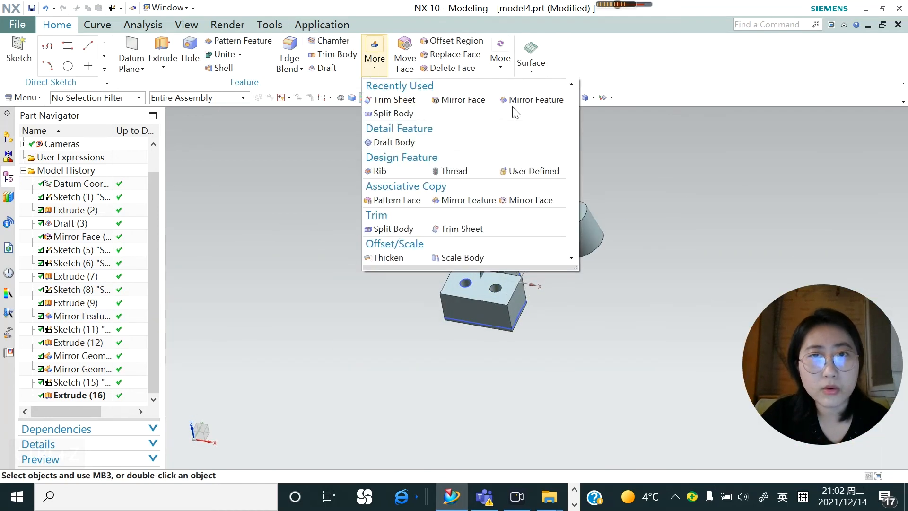
left_click(530, 100)
scroll(453, 267, "up", 5)
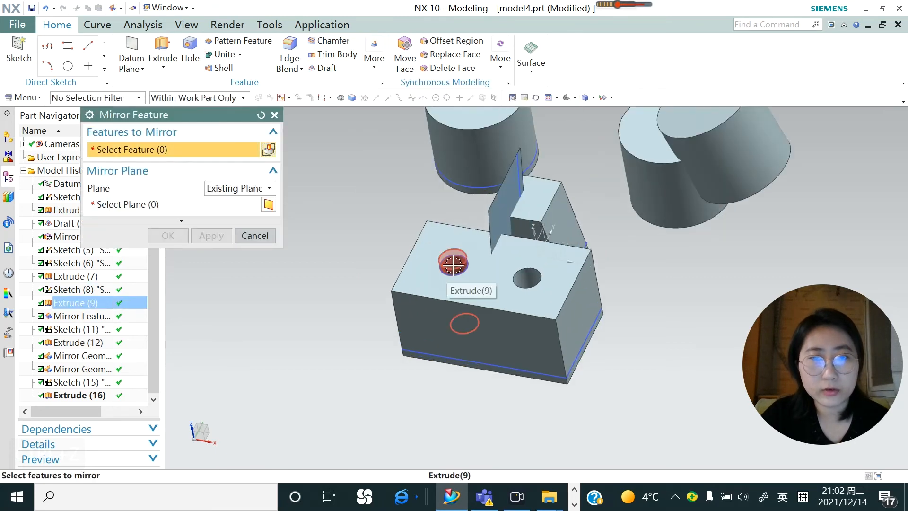
left_click(453, 264)
left_click(498, 278)
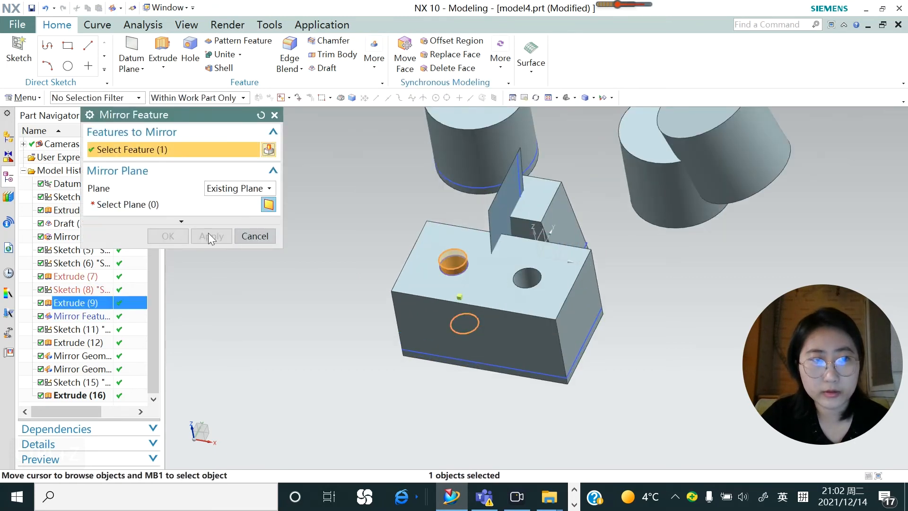
left_click(136, 205)
left_click(504, 208)
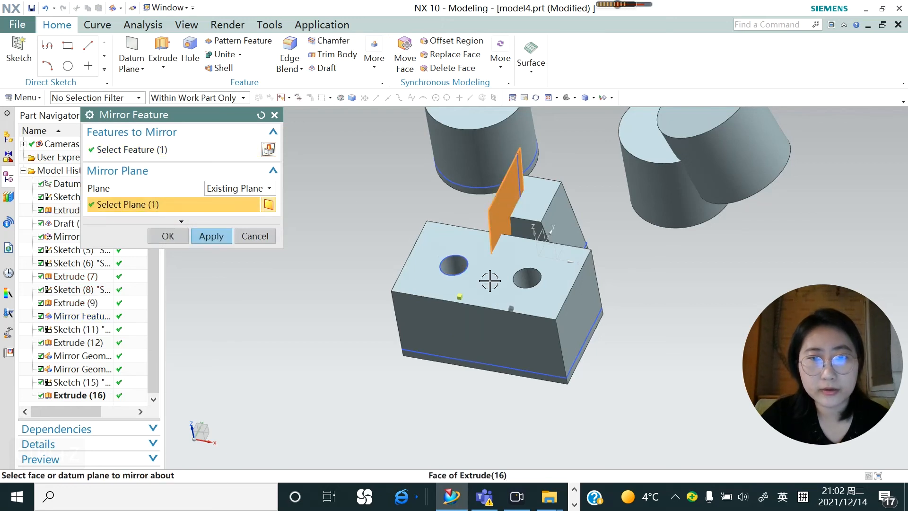
mouse_move(504, 311)
middle_mouse_down()
mouse_move(506, 354)
mouse_move(502, 312)
middle_mouse_up()
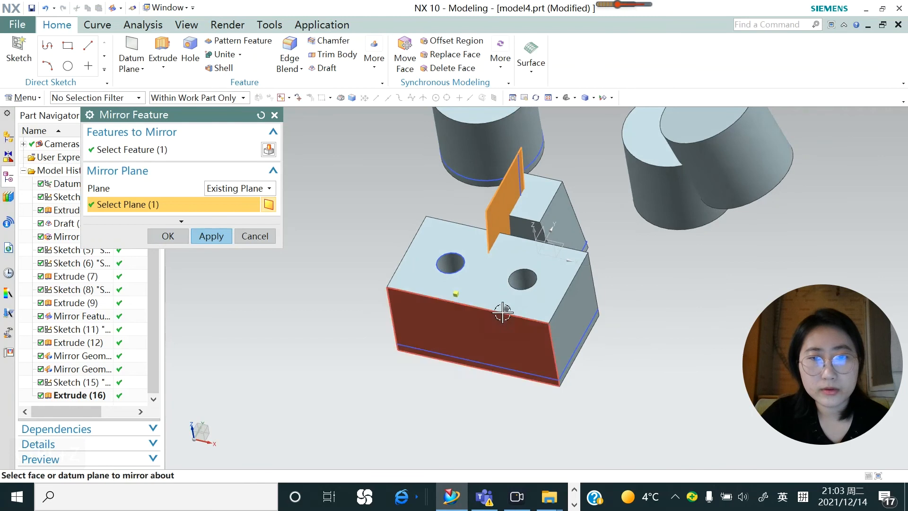
scroll(502, 312, "up", 3)
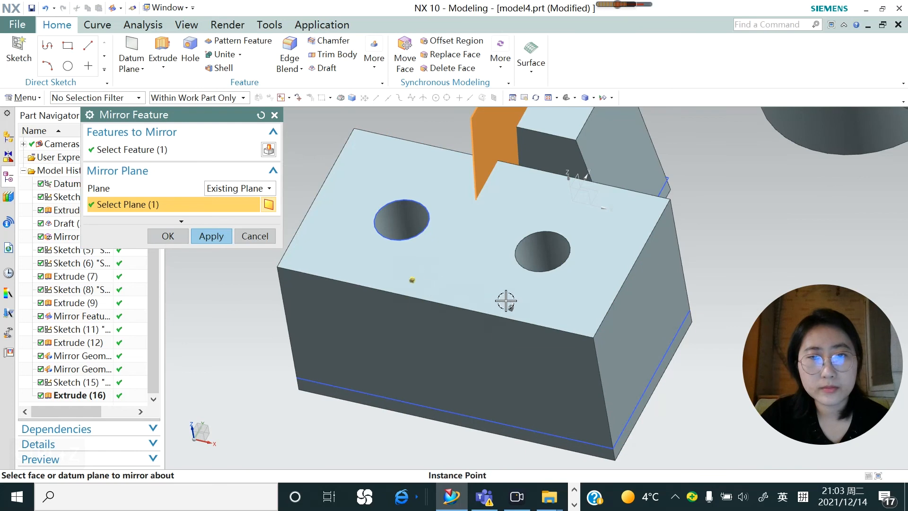
scroll(504, 300, "down", 2)
scroll(504, 305, "up", 4)
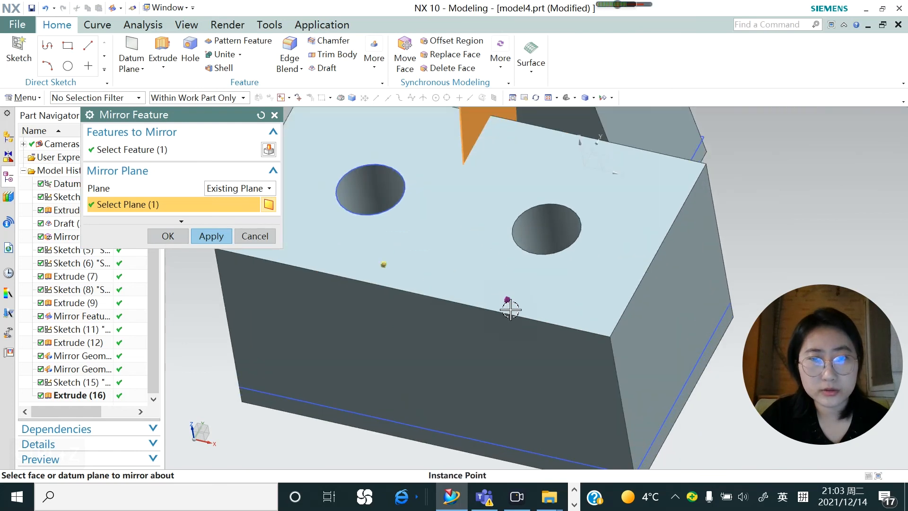
scroll(511, 309, "down", 3)
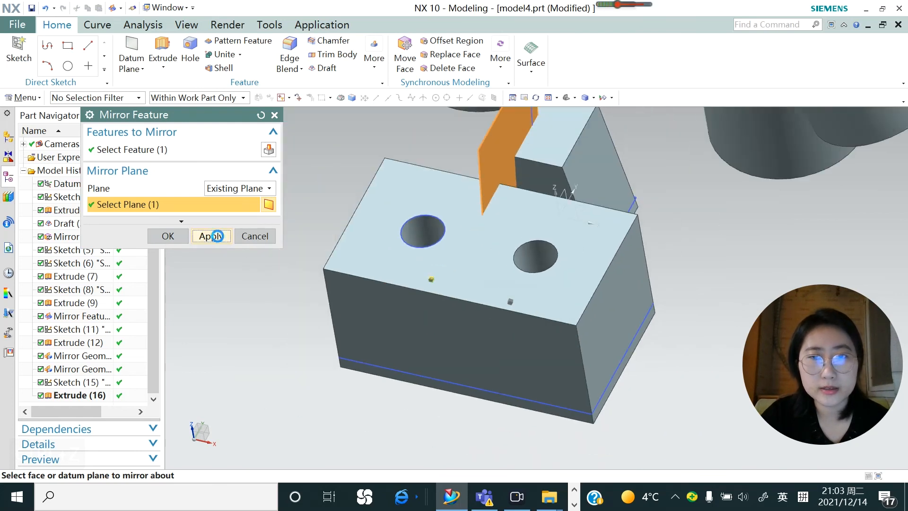
left_click(217, 236)
scroll(493, 281, "up", 1)
scroll(494, 234, "down", 3)
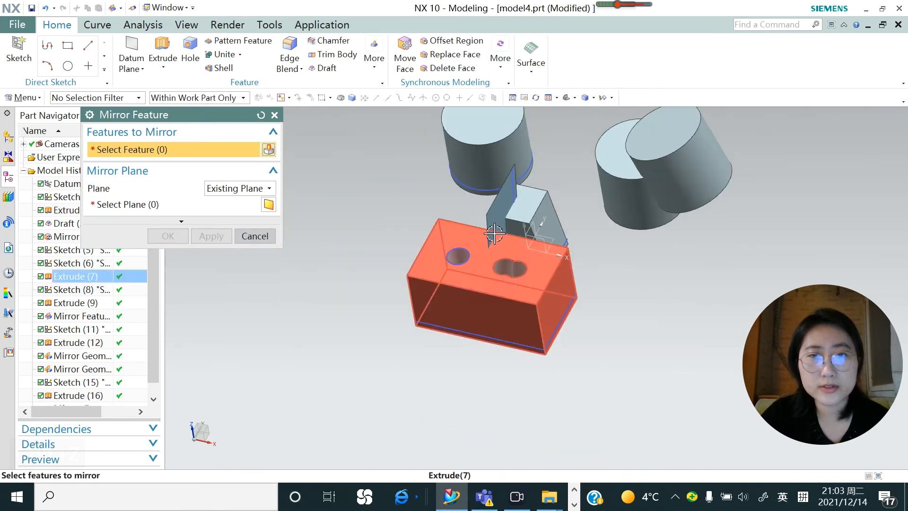
scroll(495, 227, "up", 2)
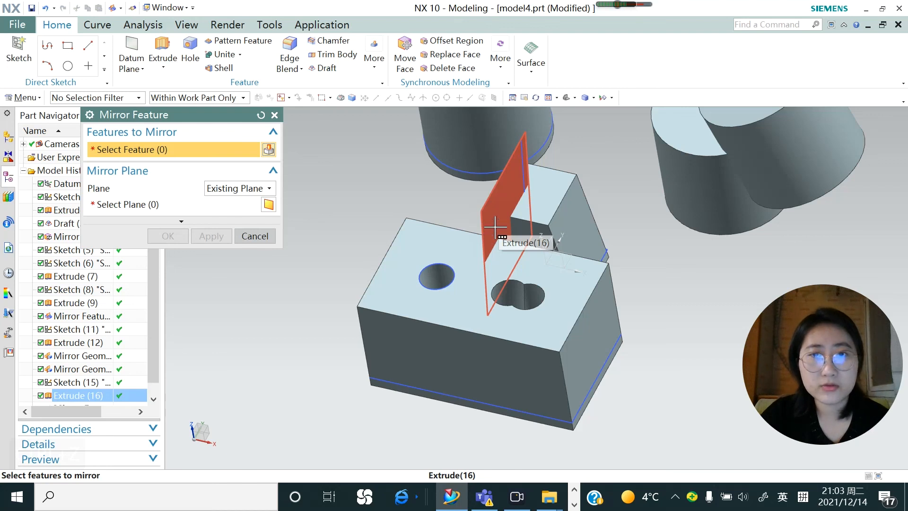
scroll(495, 228, "down", 3)
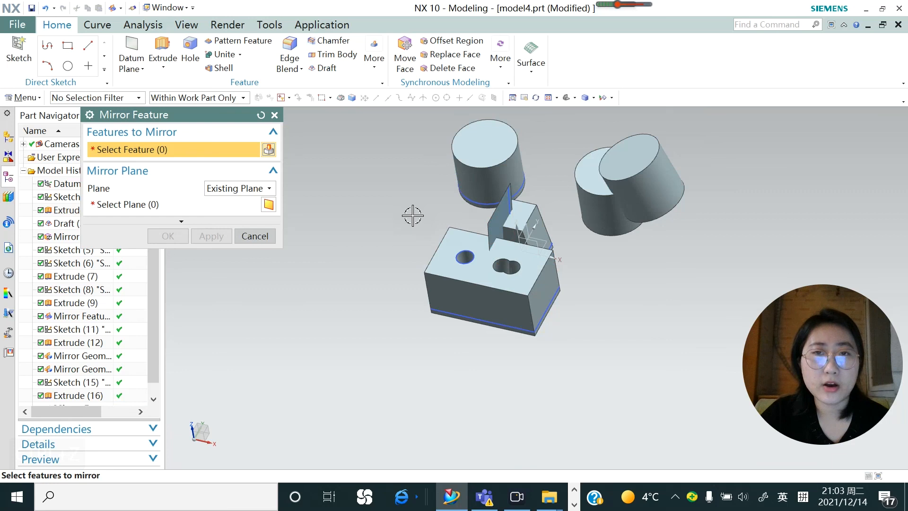
scroll(405, 152, "up", 1)
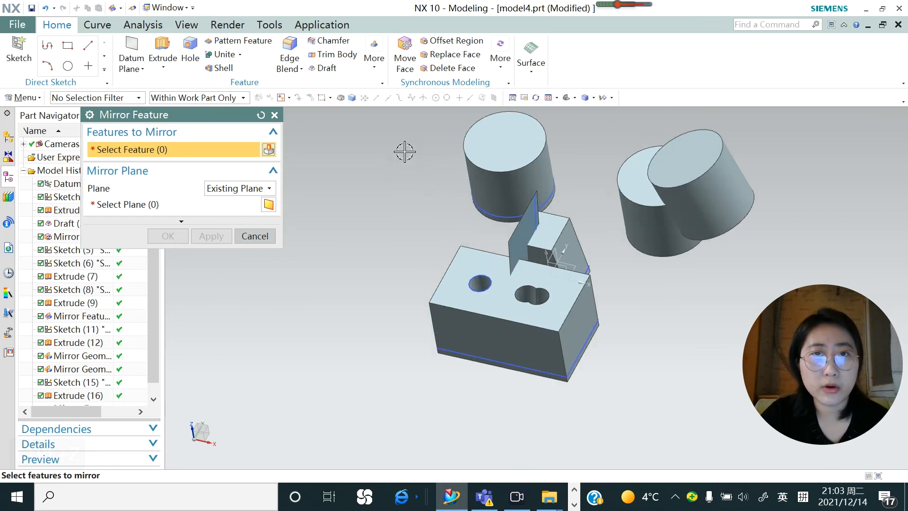